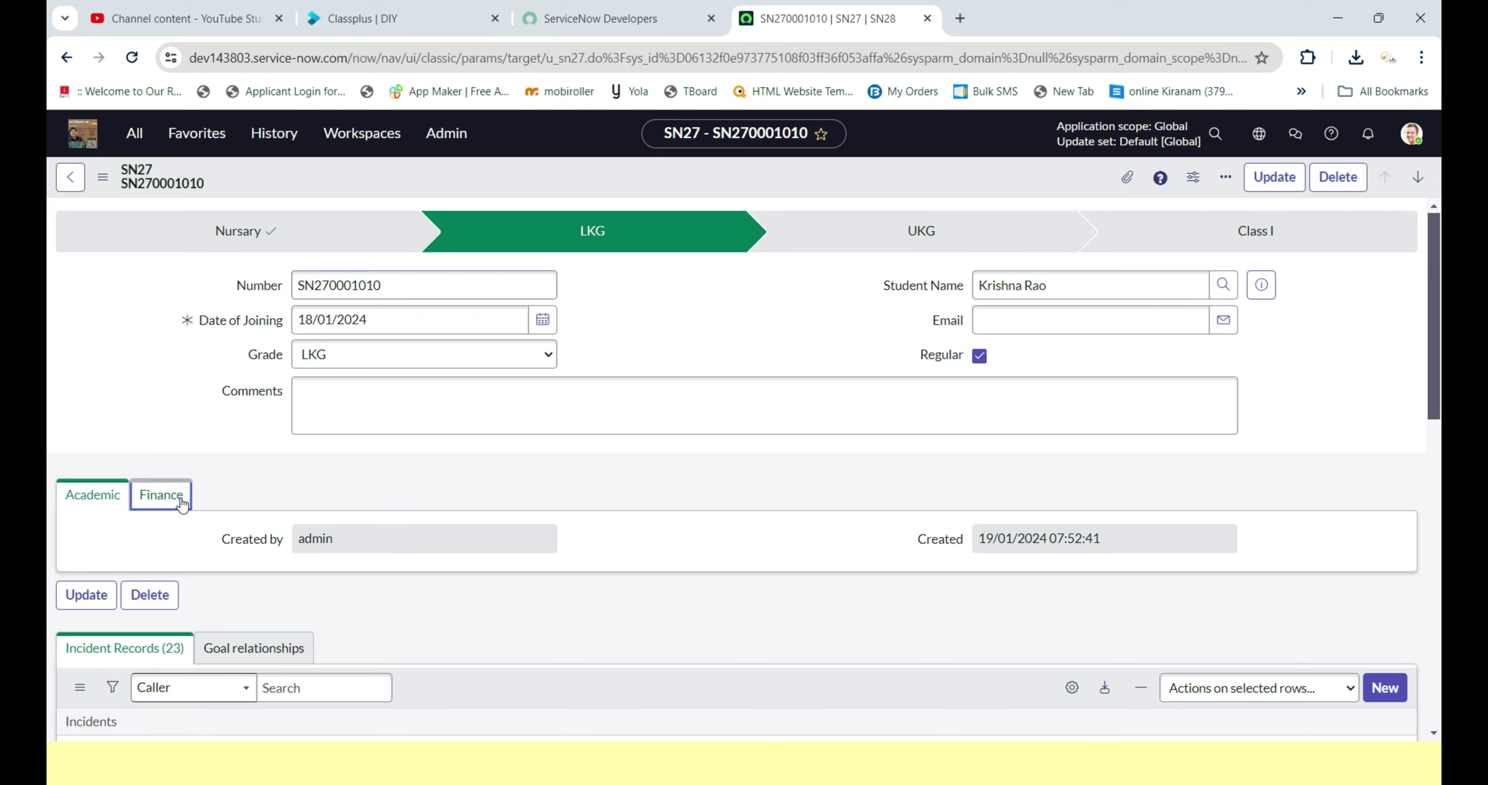
Look over the student record's Academic and Finance sections and its general attachments window
left_click(108, 501)
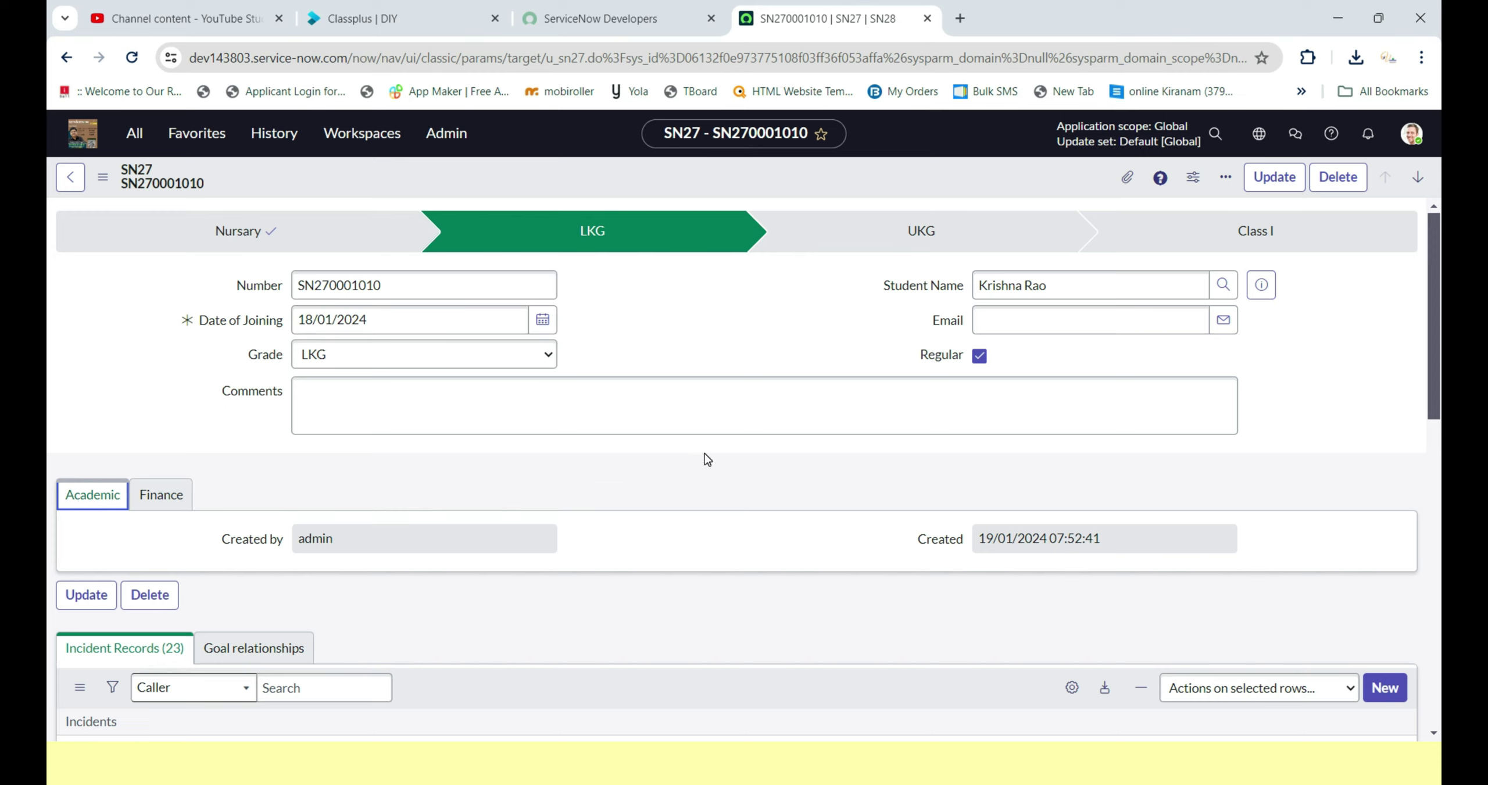
left_click(1128, 180)
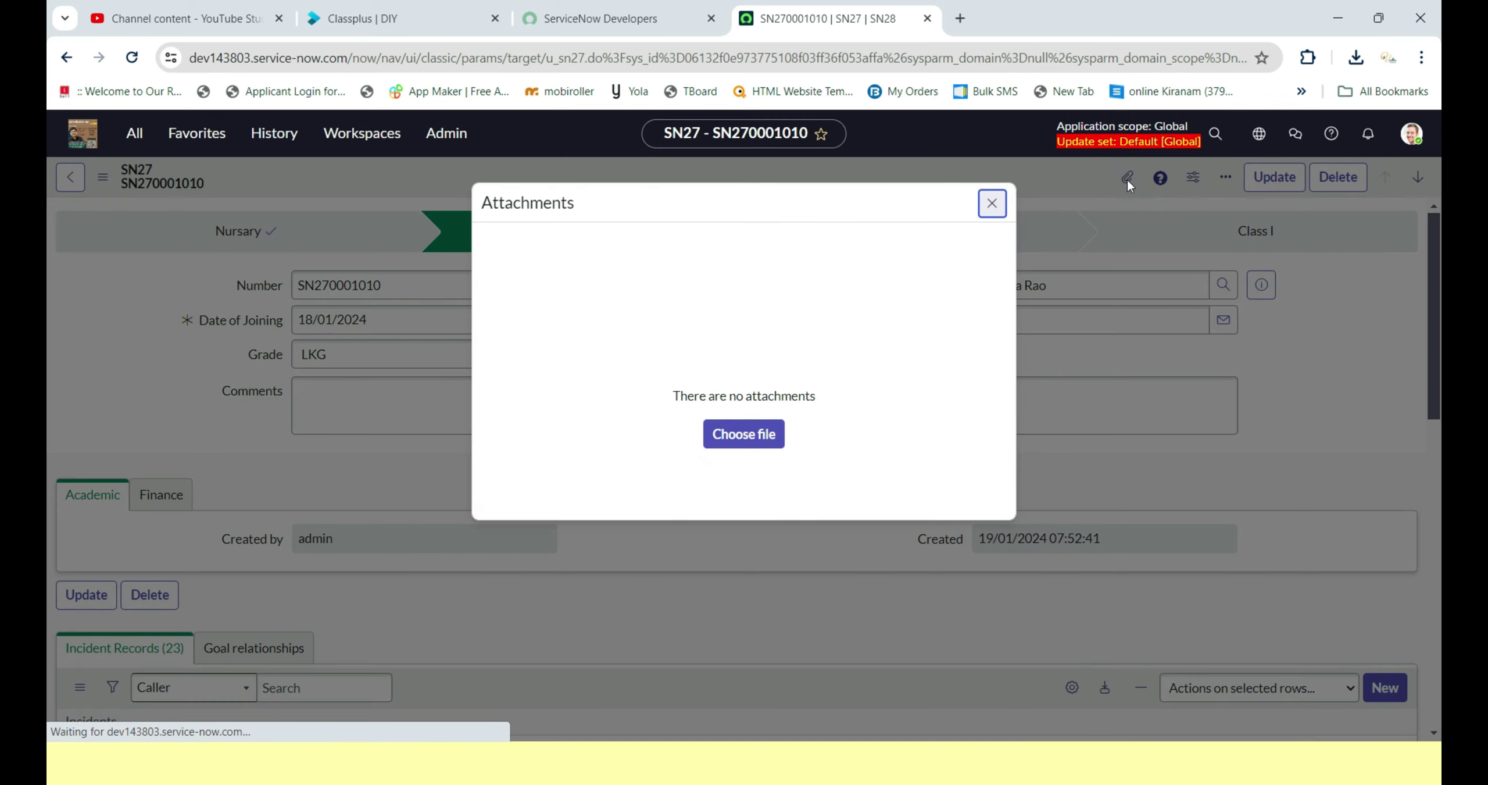
left_click(992, 203)
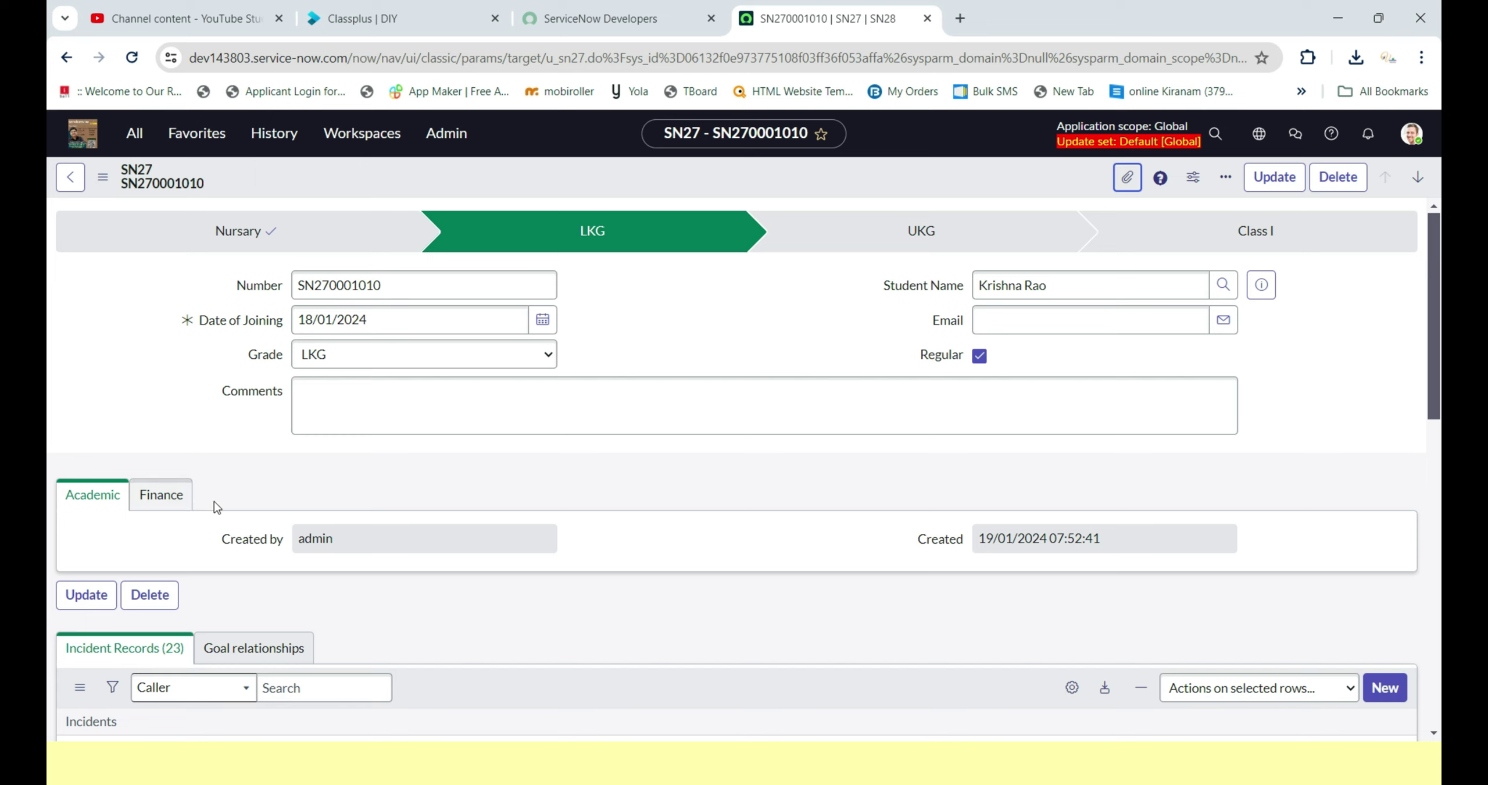
left_click(165, 500)
left_click(108, 499)
left_click(106, 496)
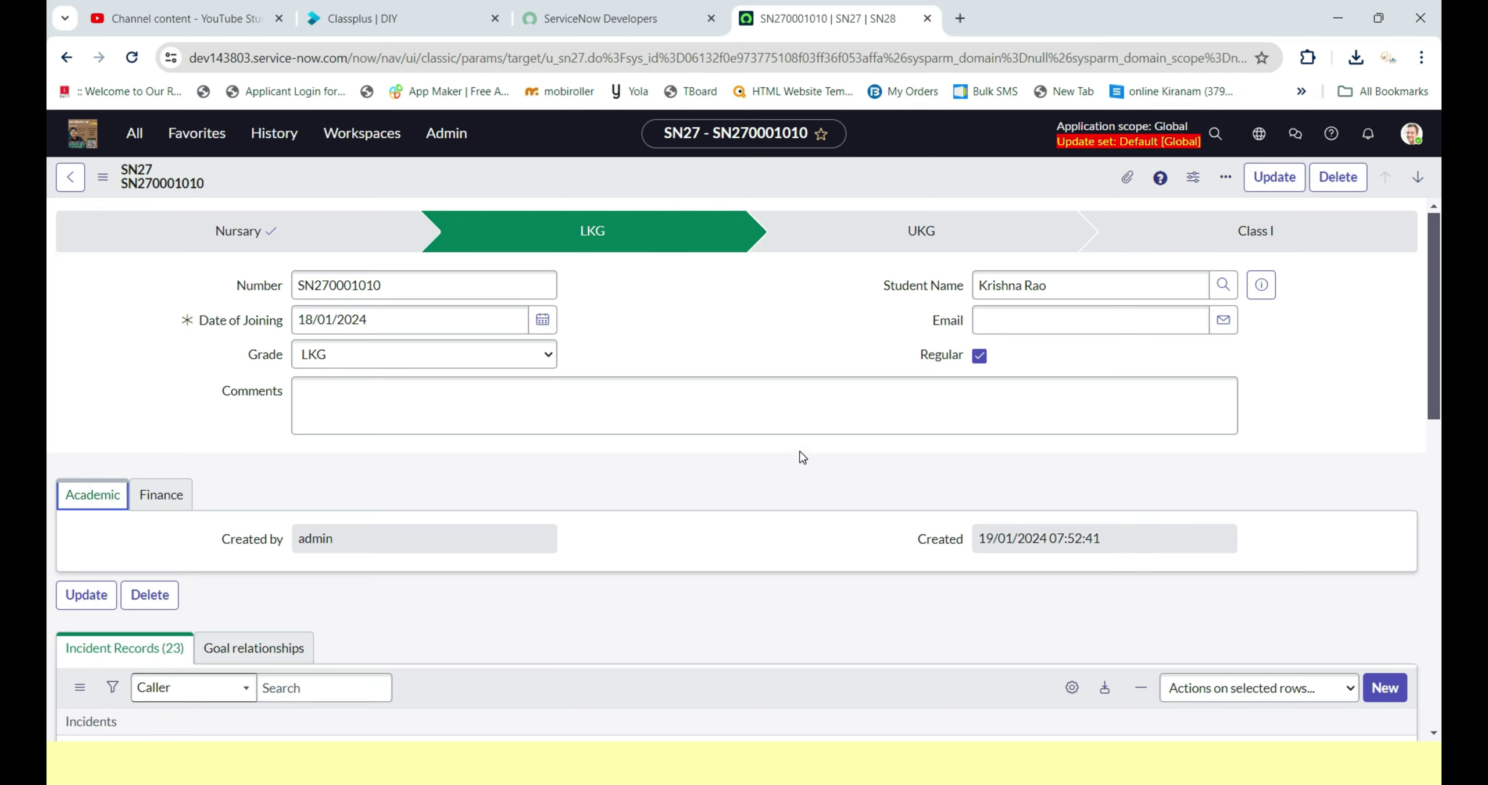
Open the SN27 form in Form Design and remove the Website URL field from the Academic section
right_click(809, 175)
mouse_move(860, 278)
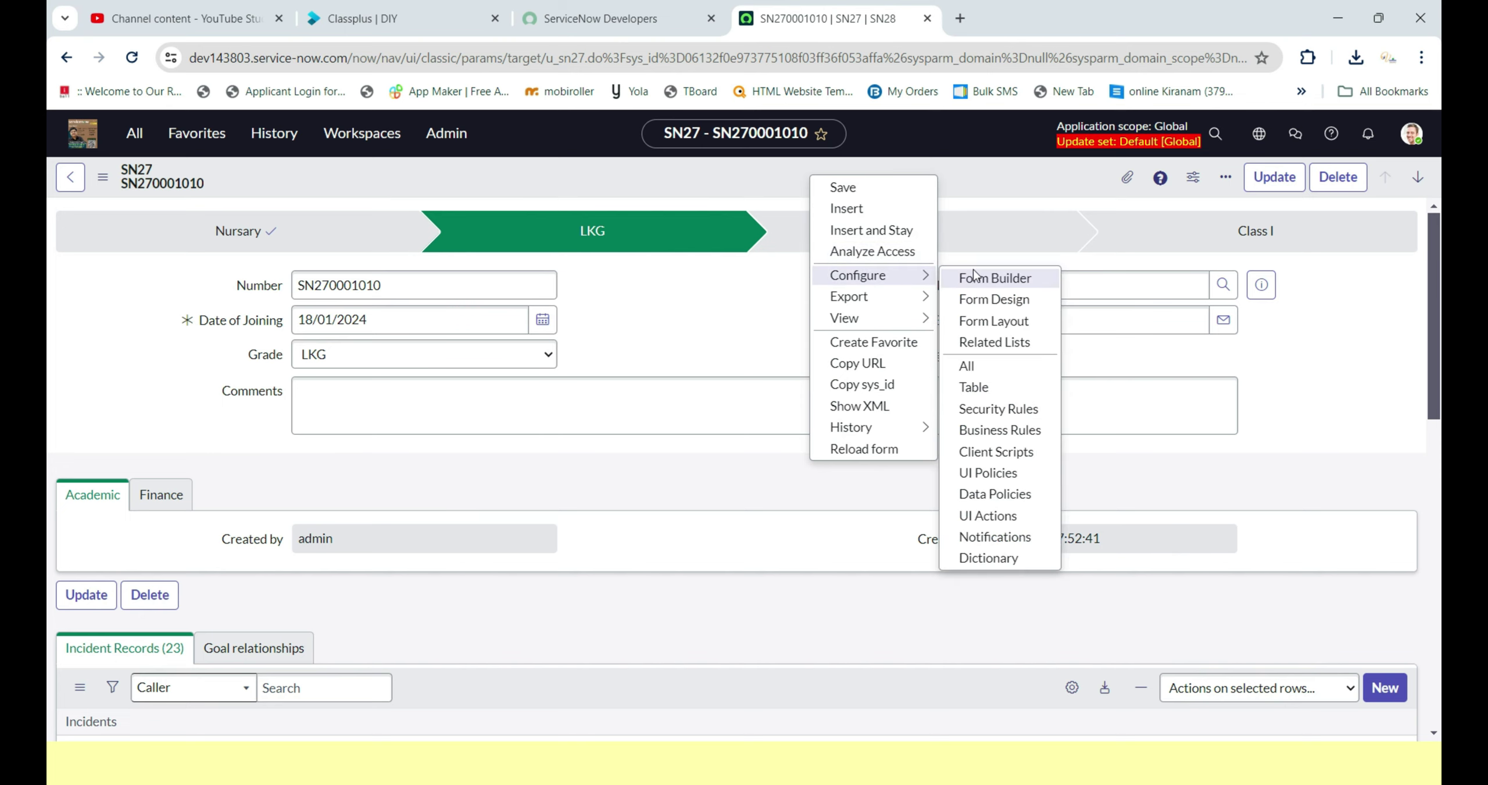
left_click(985, 300)
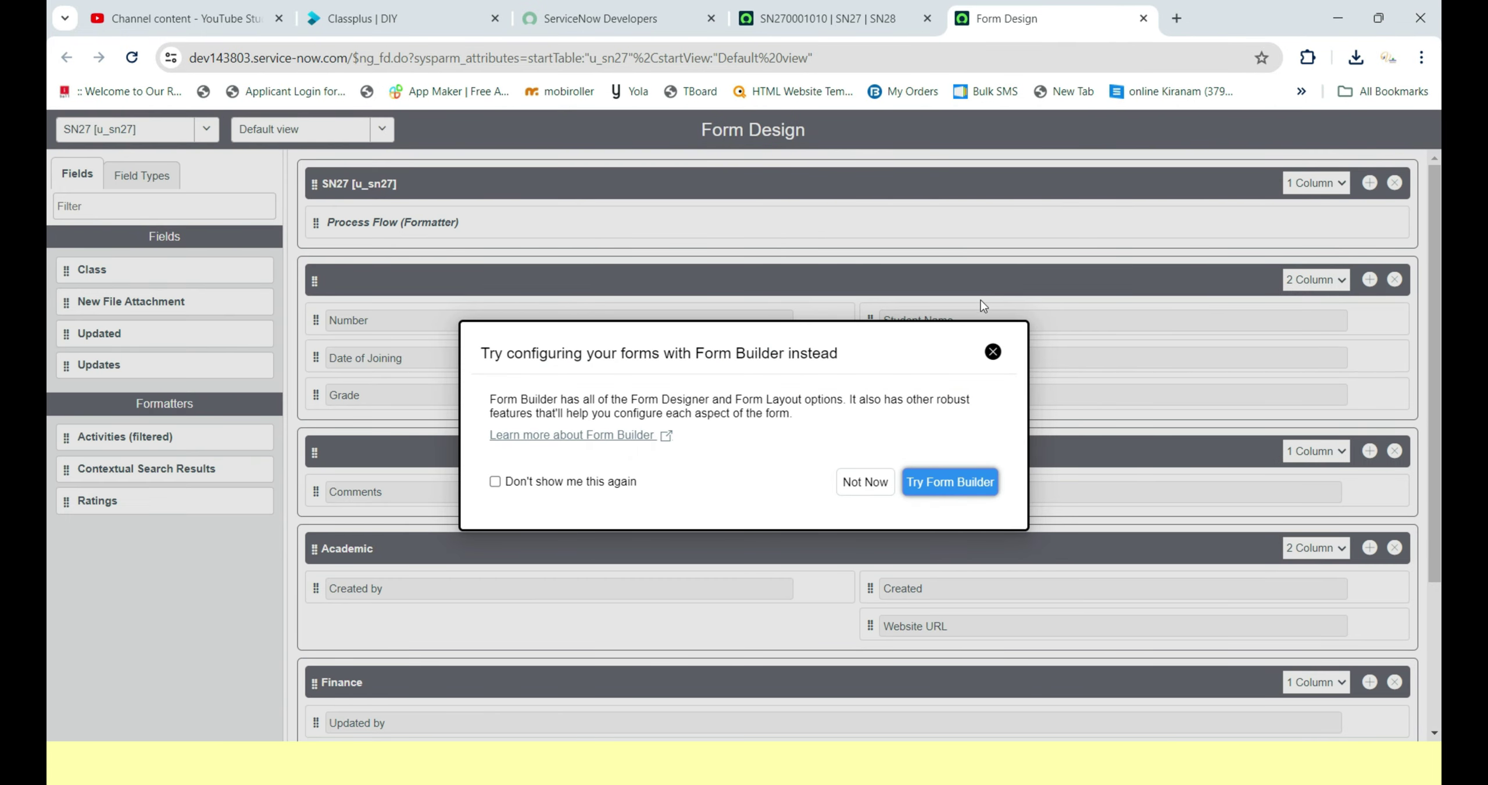
left_click(850, 480)
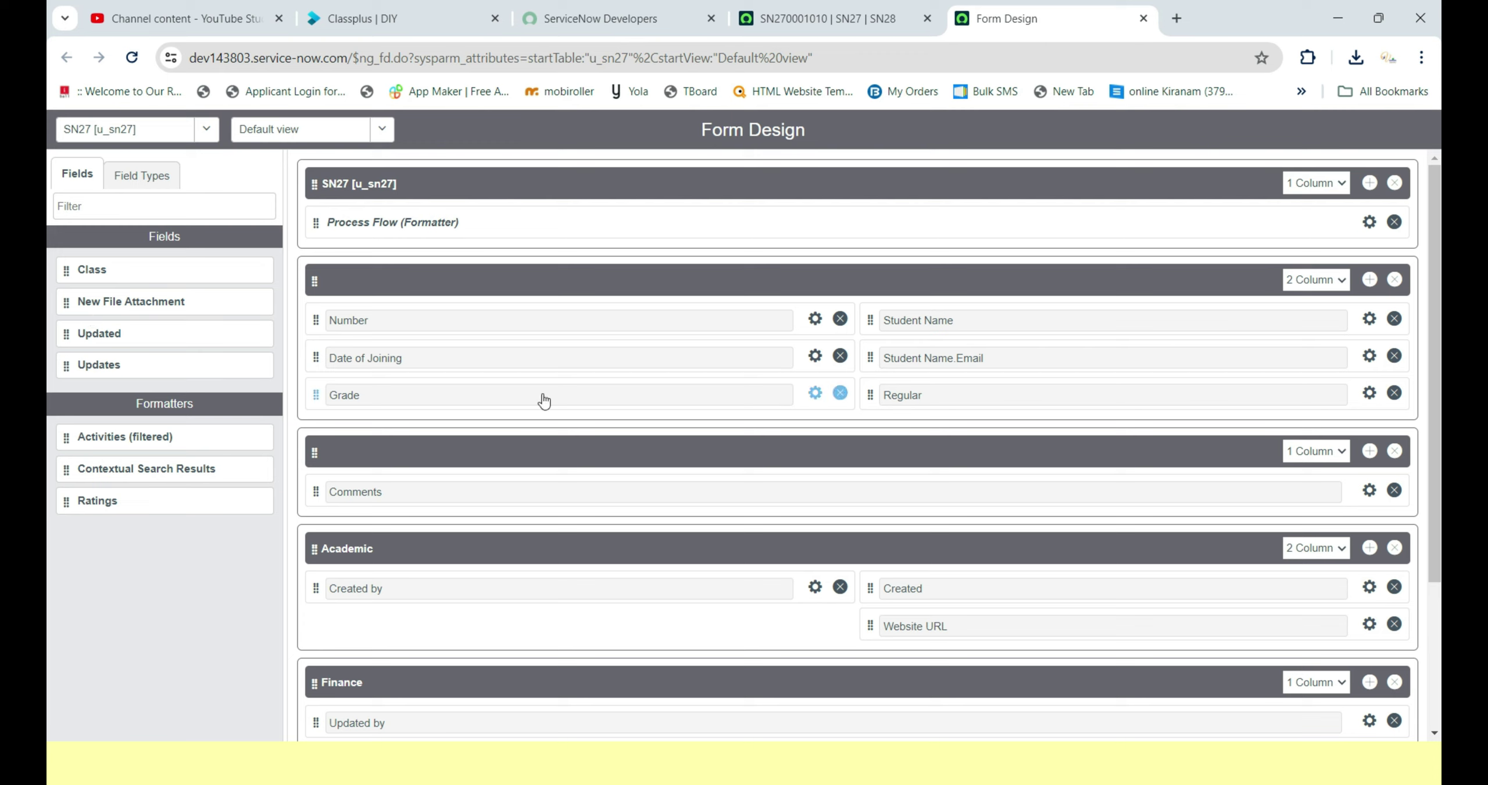
left_click(1394, 624)
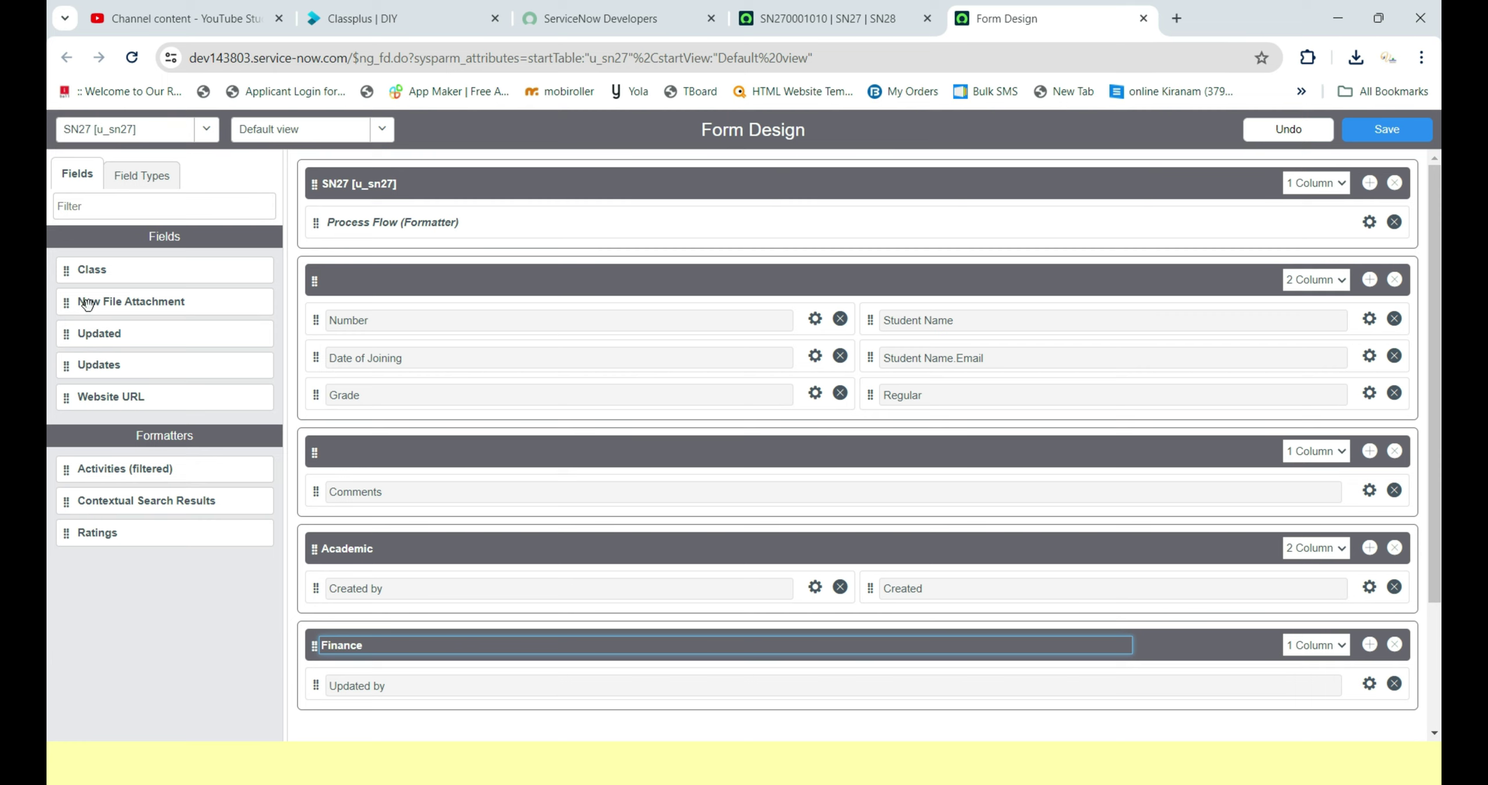
Add a new File Attachment field beneath Created in the Academic section and save the form design
left_click(134, 185)
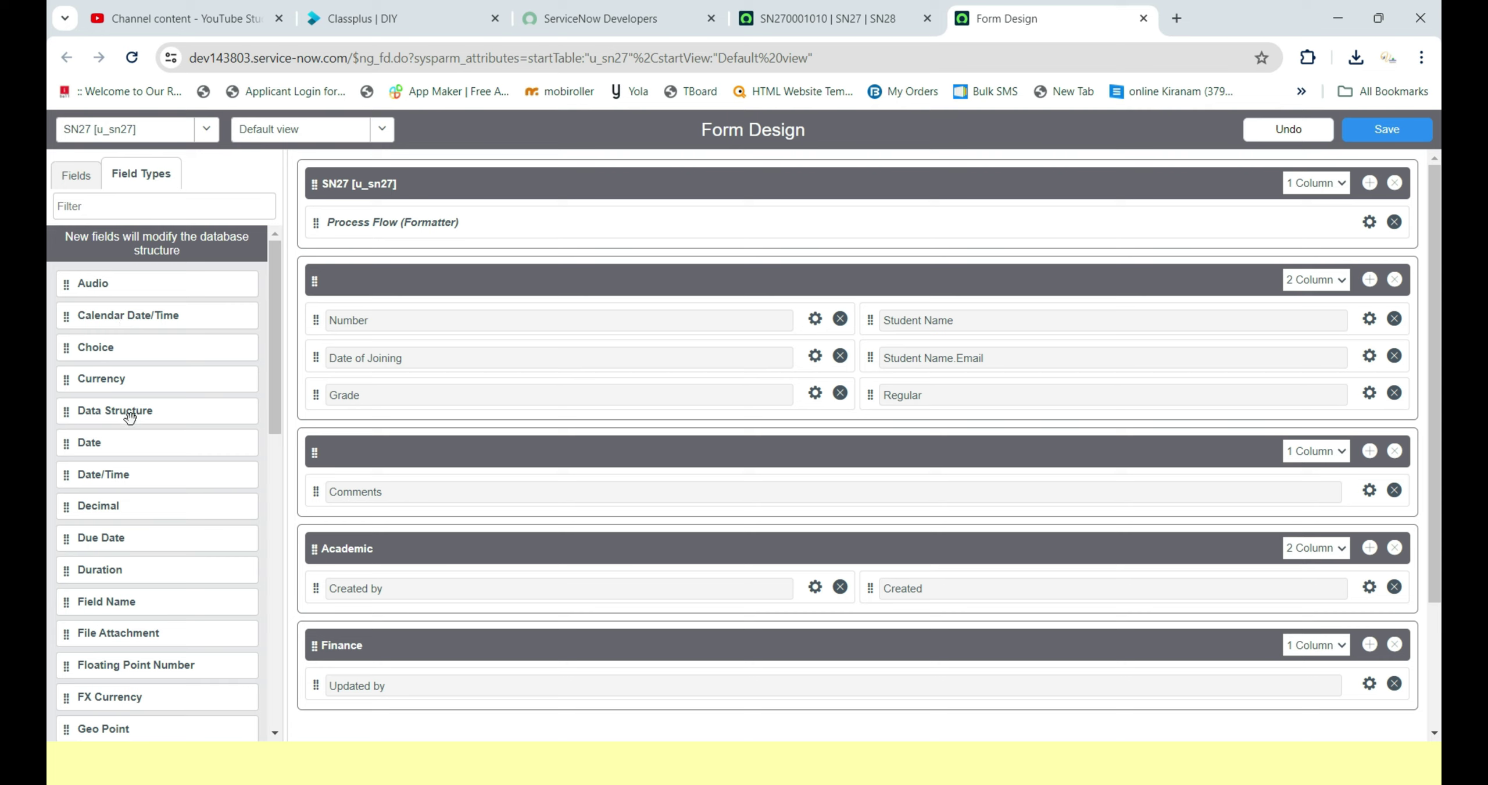
scroll(125, 499, "down", 5)
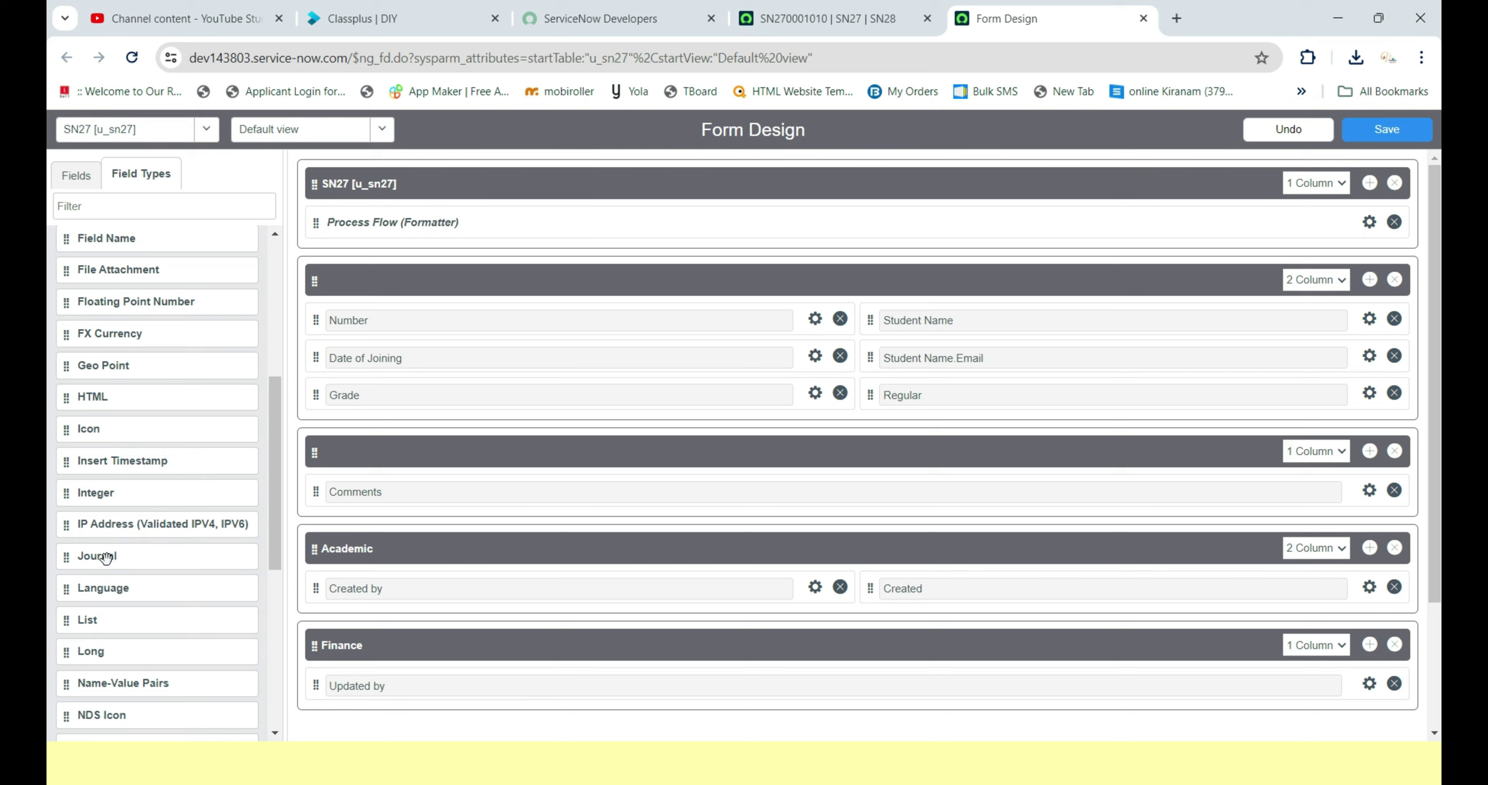
scroll(116, 540, "down", 4)
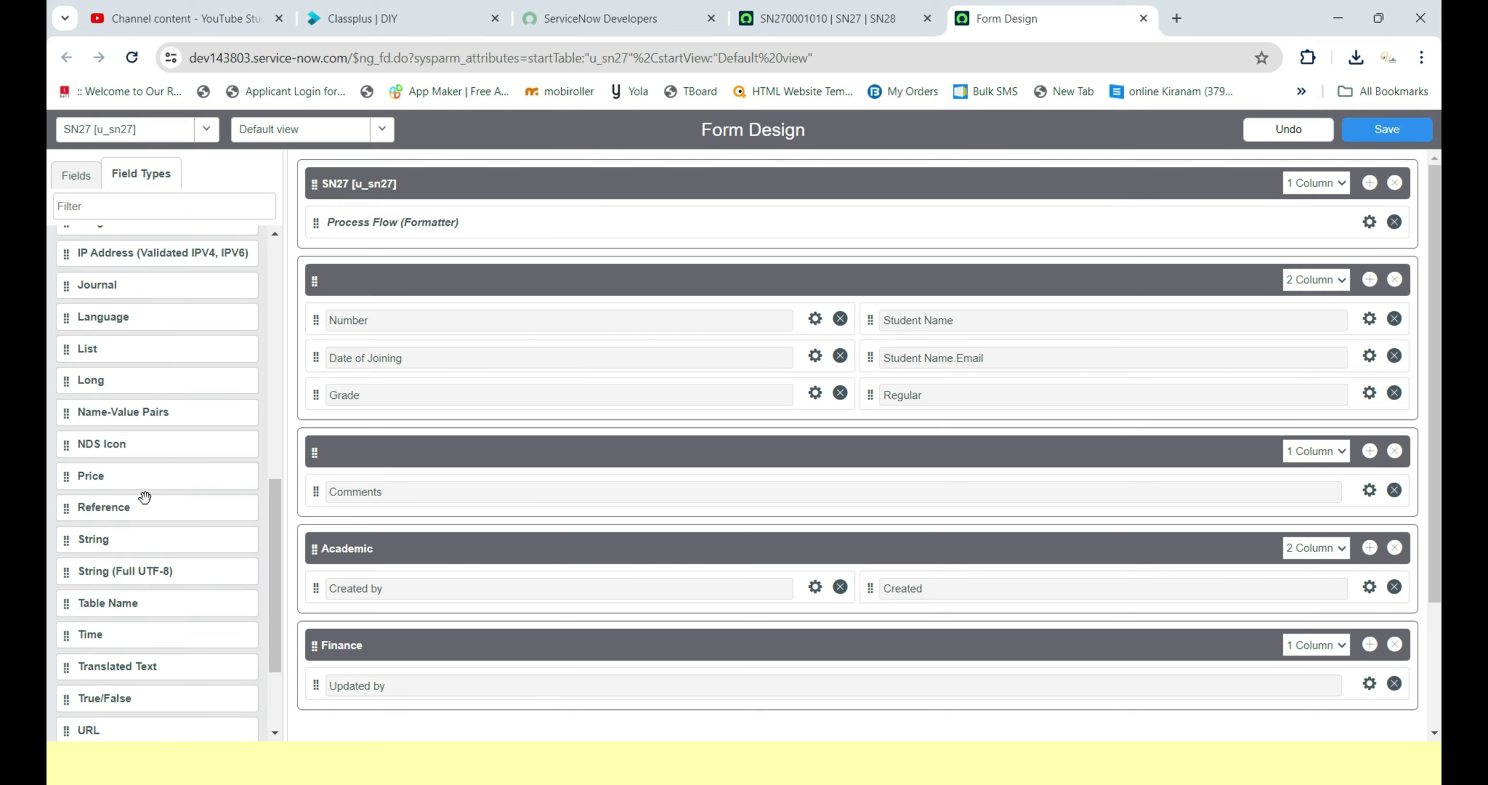
scroll(144, 497, "up", 9)
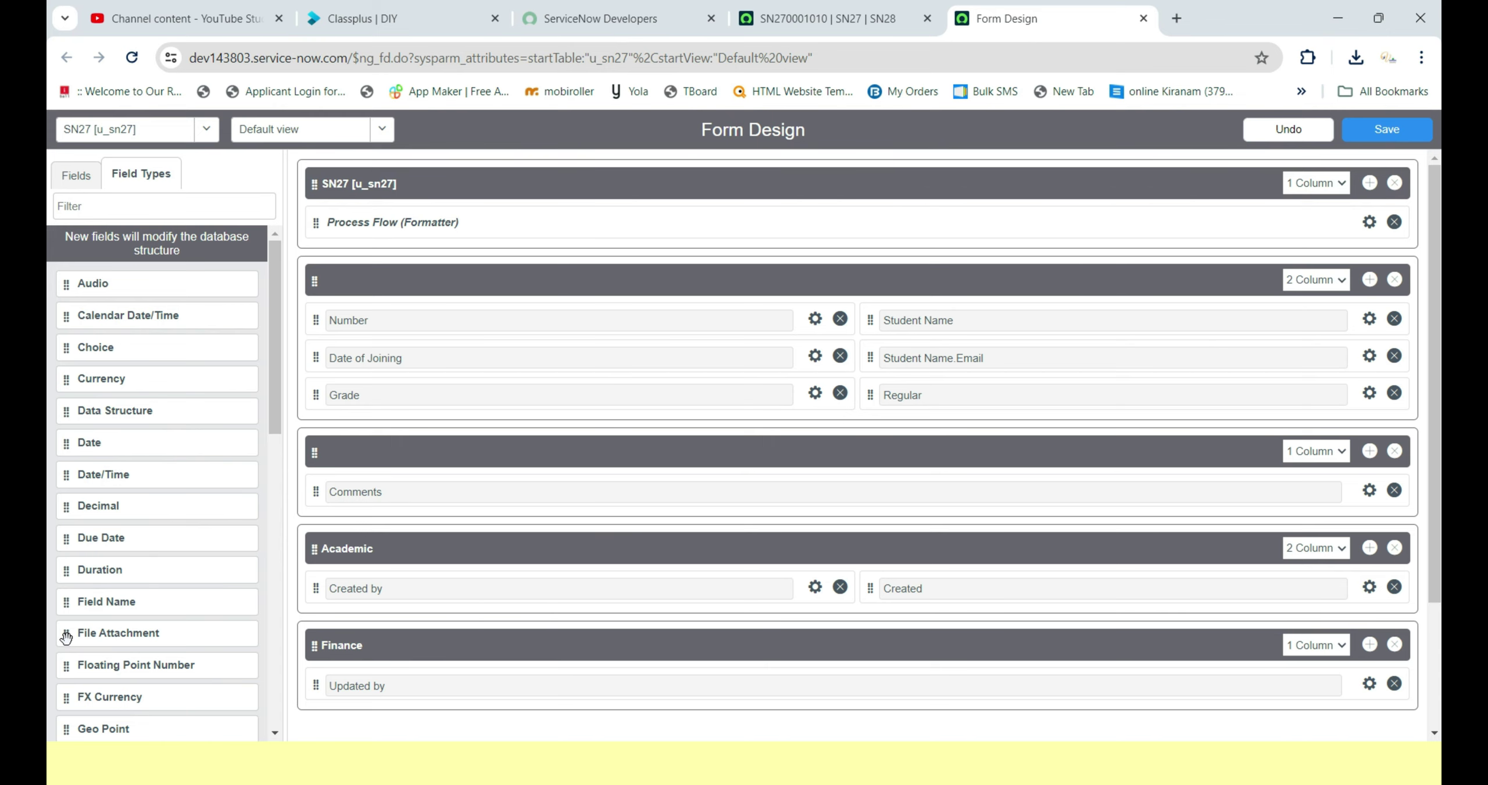
left_click_drag(65, 637, 890, 628)
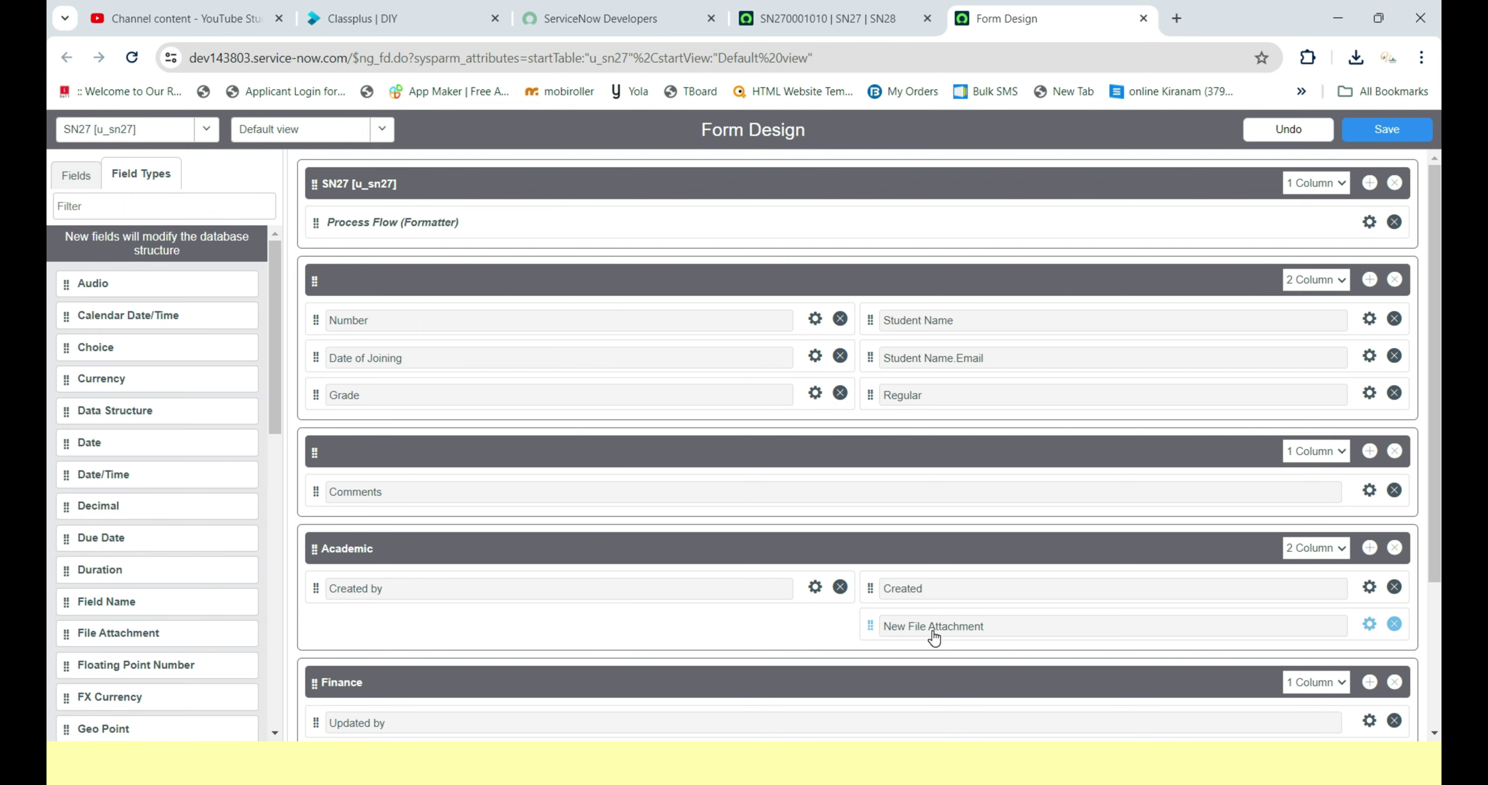
left_click(1376, 135)
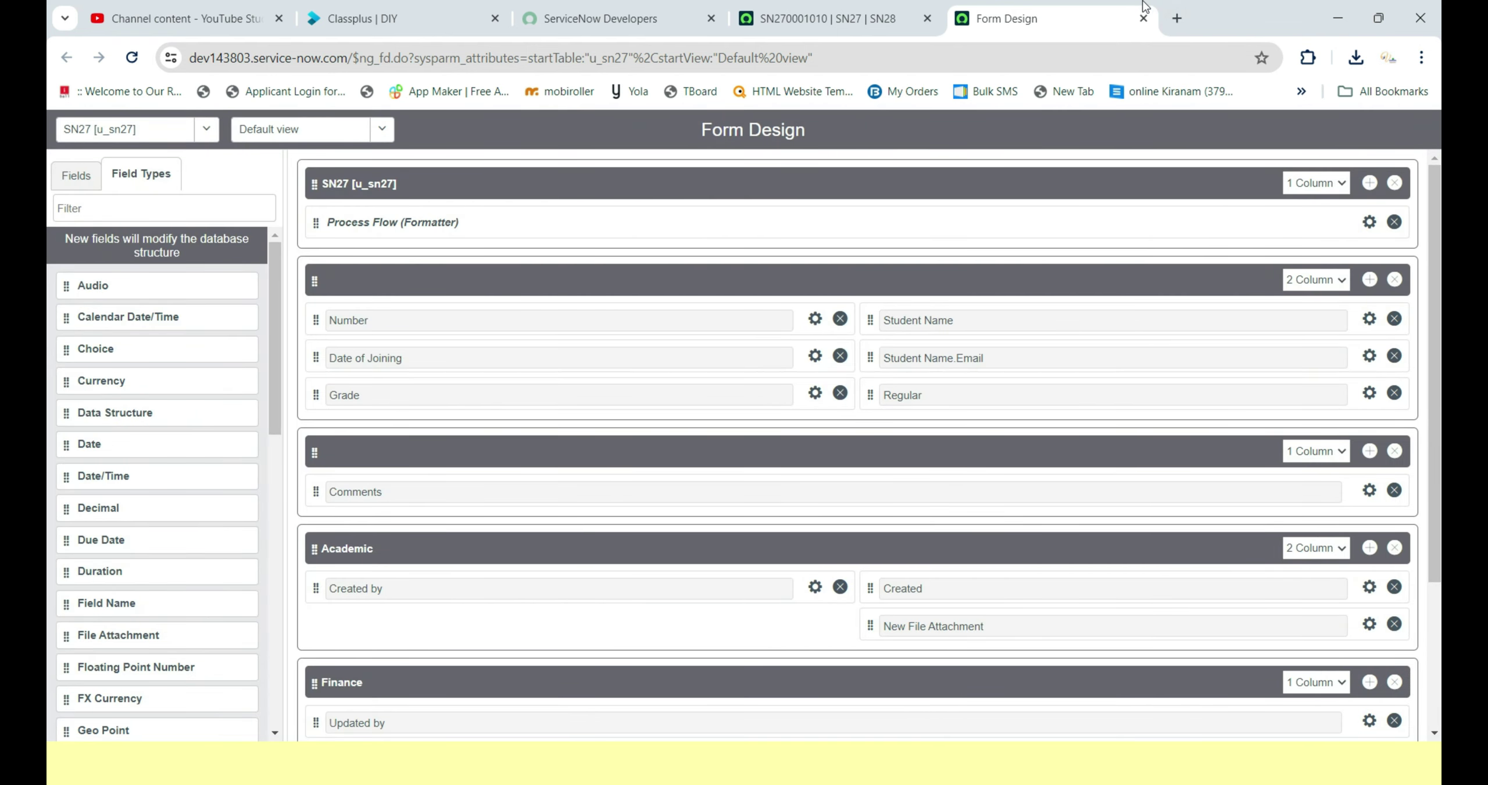
Reload the SN27 student record and open the dictionary entry of its New File Attachment field
left_click(880, 16)
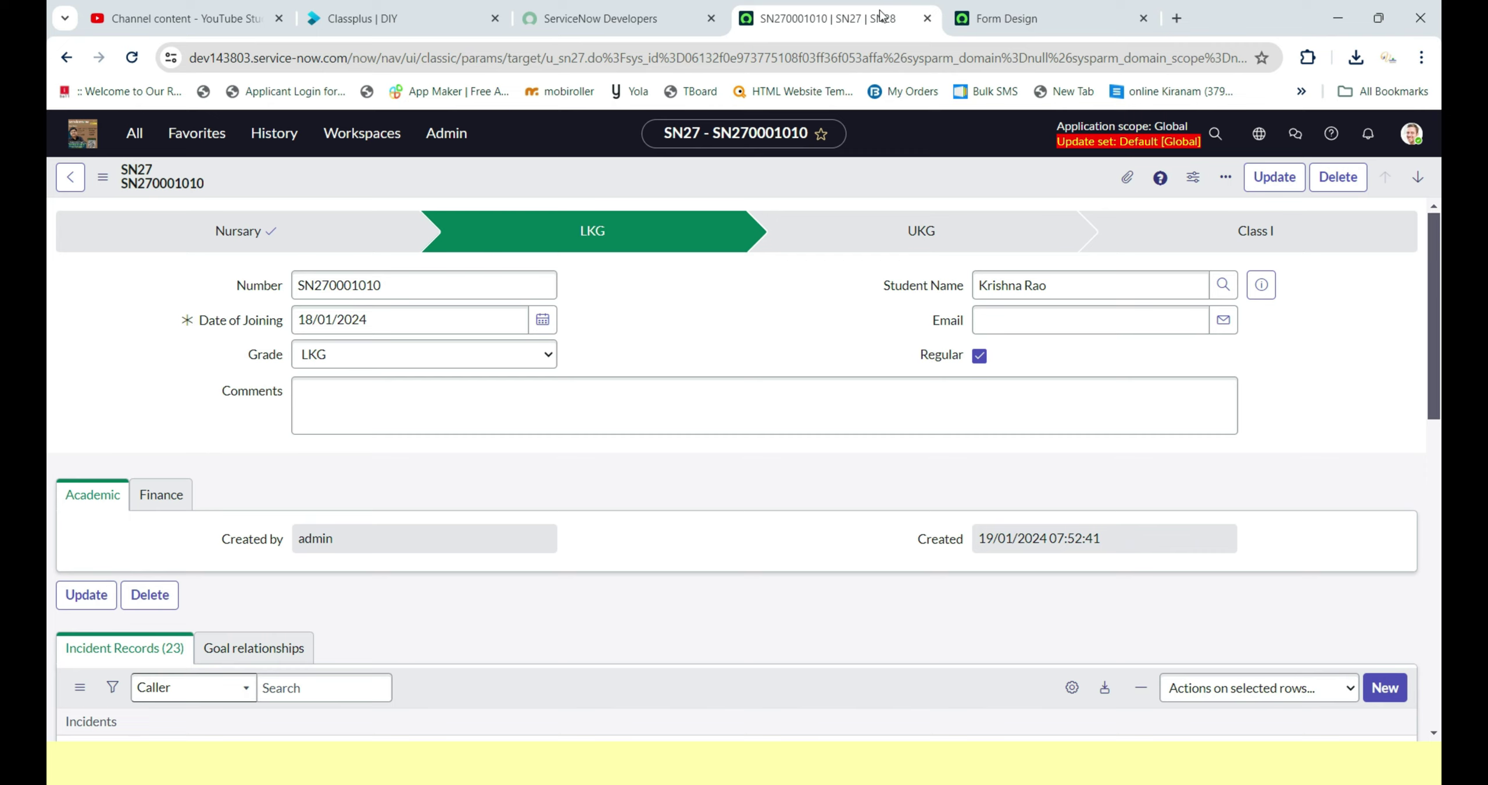
left_click(129, 67)
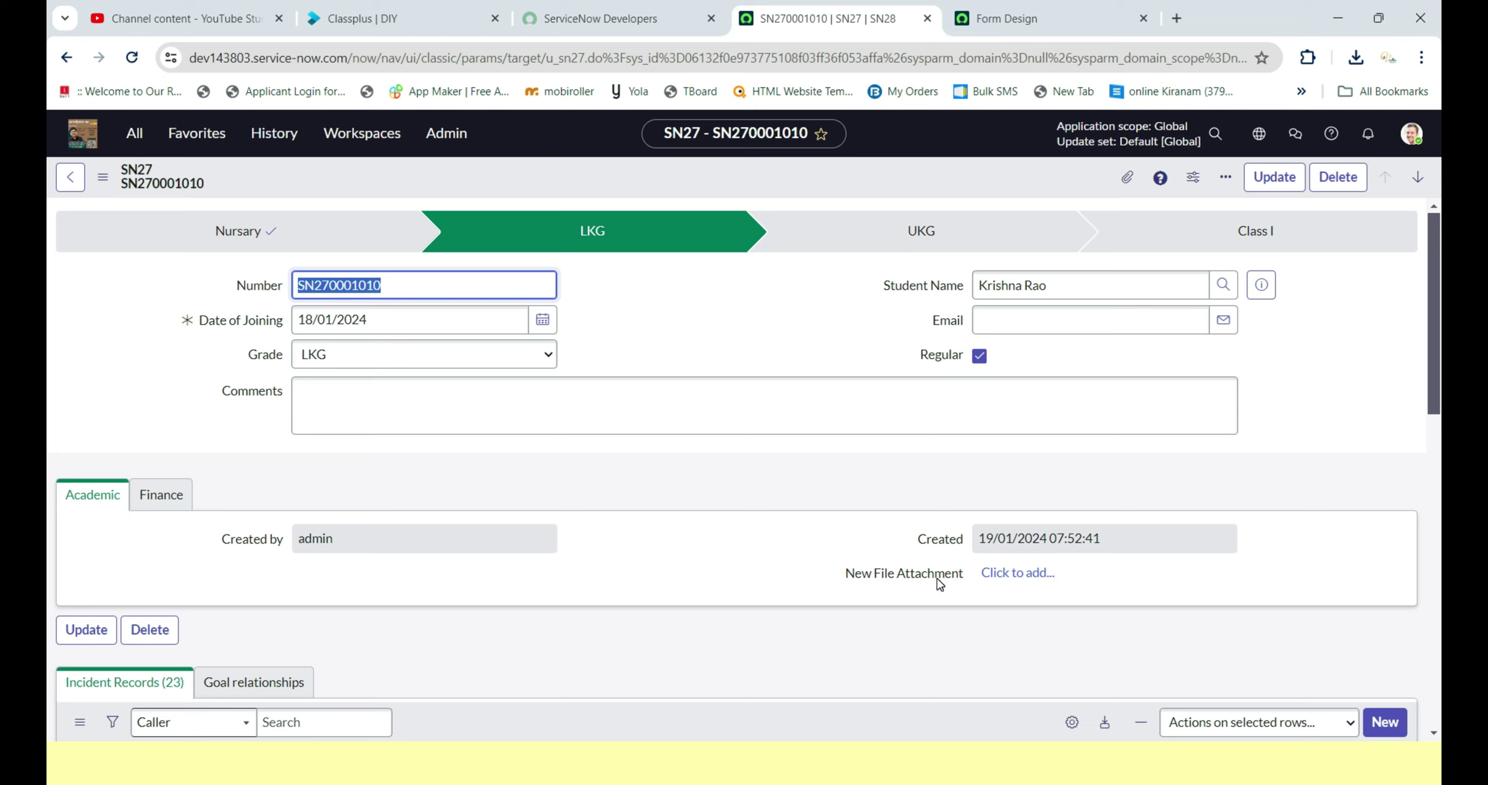
left_click(895, 572)
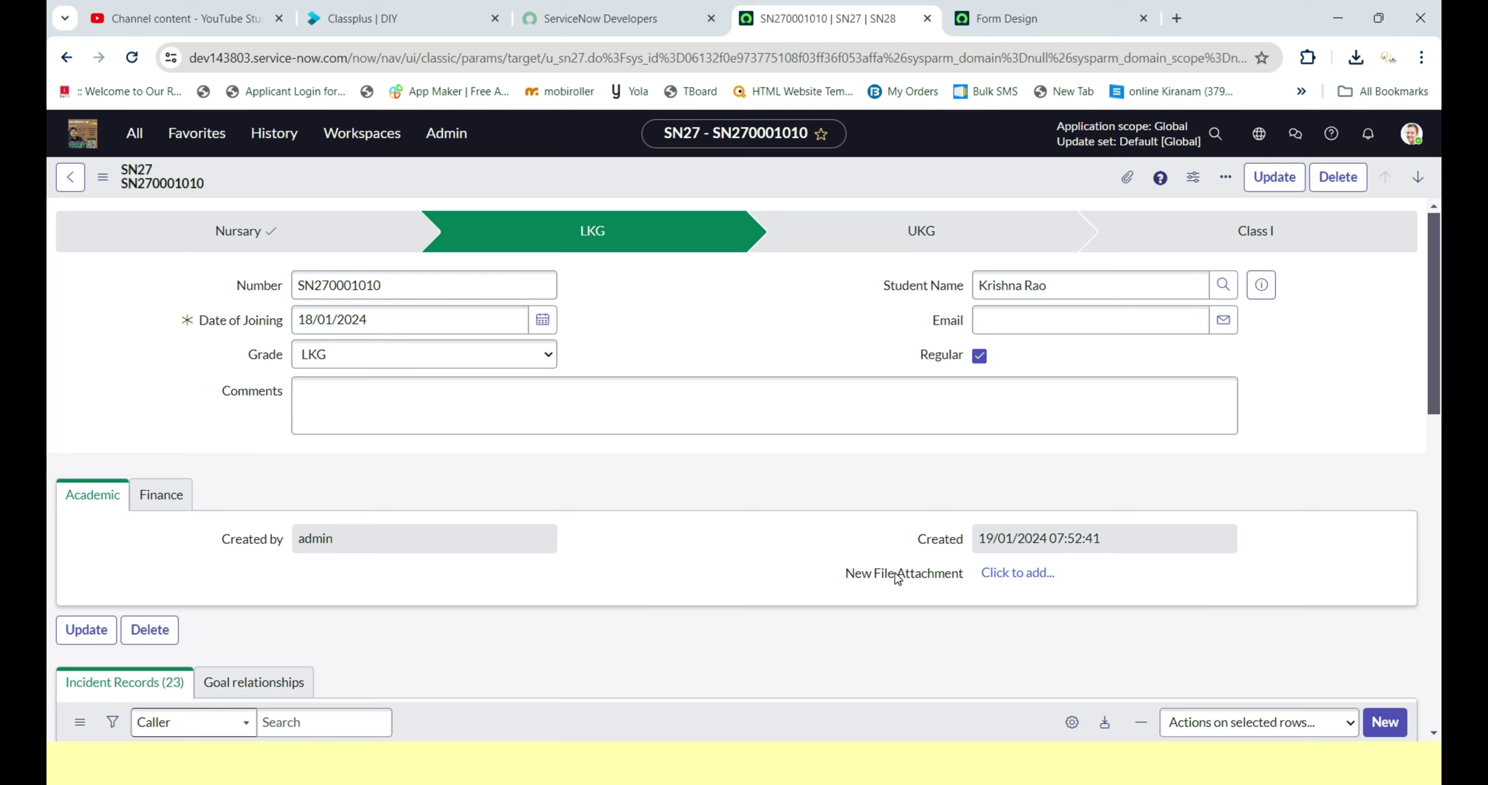
right_click(895, 572)
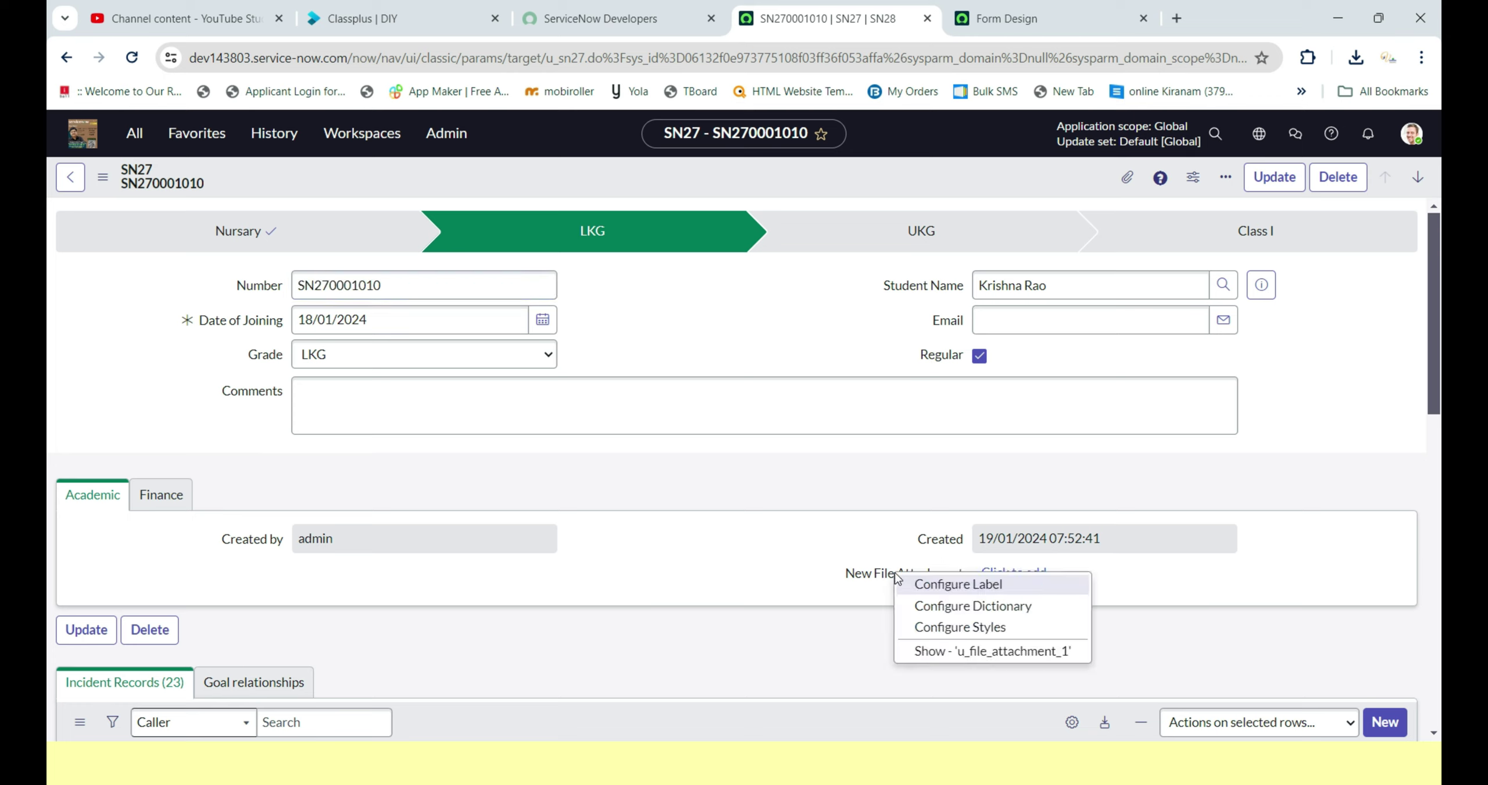
left_click(934, 616)
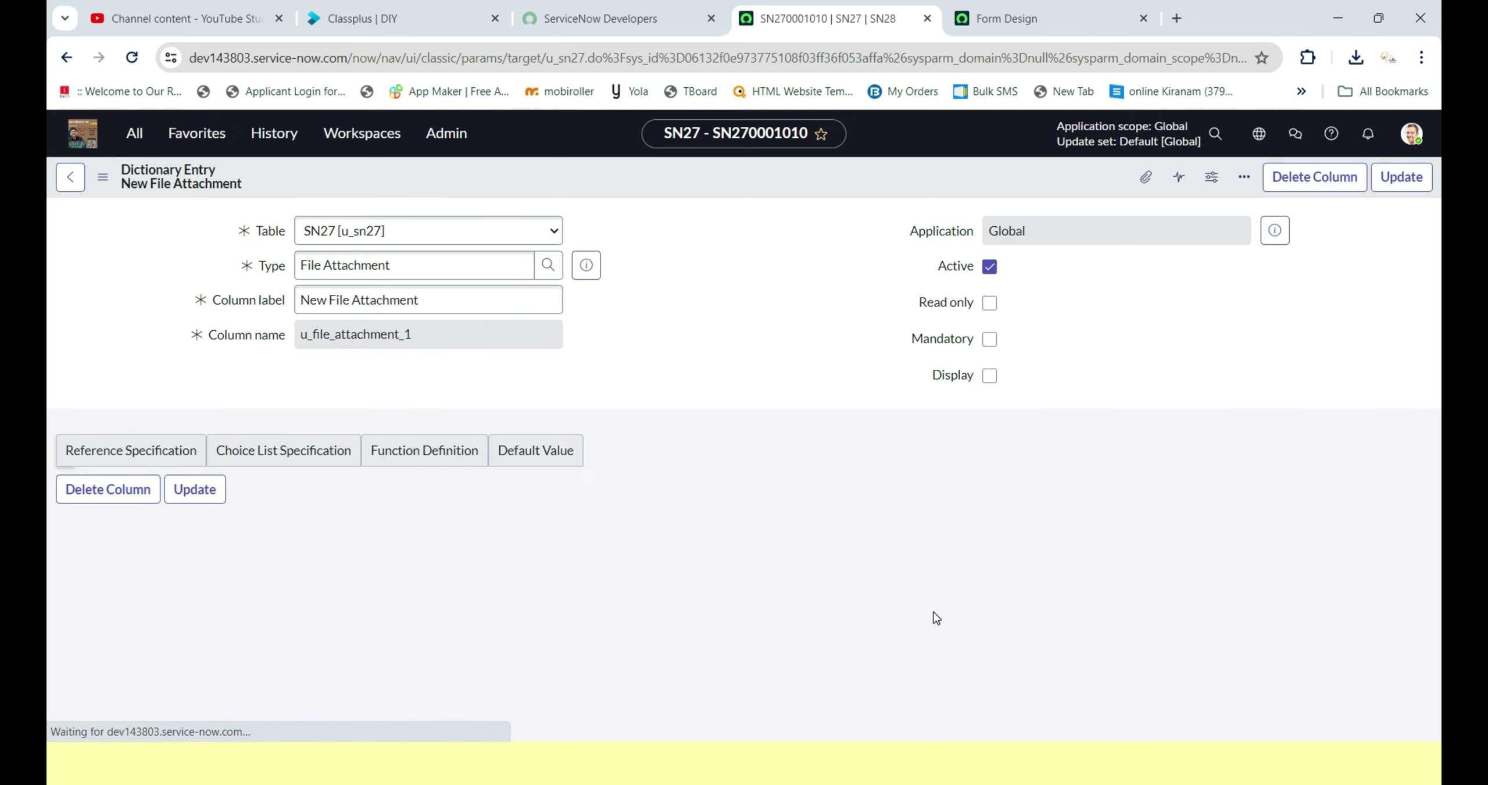
Set the attachment field's column label to "Upload Document" and update the dictionary entry
left_click(455, 300)
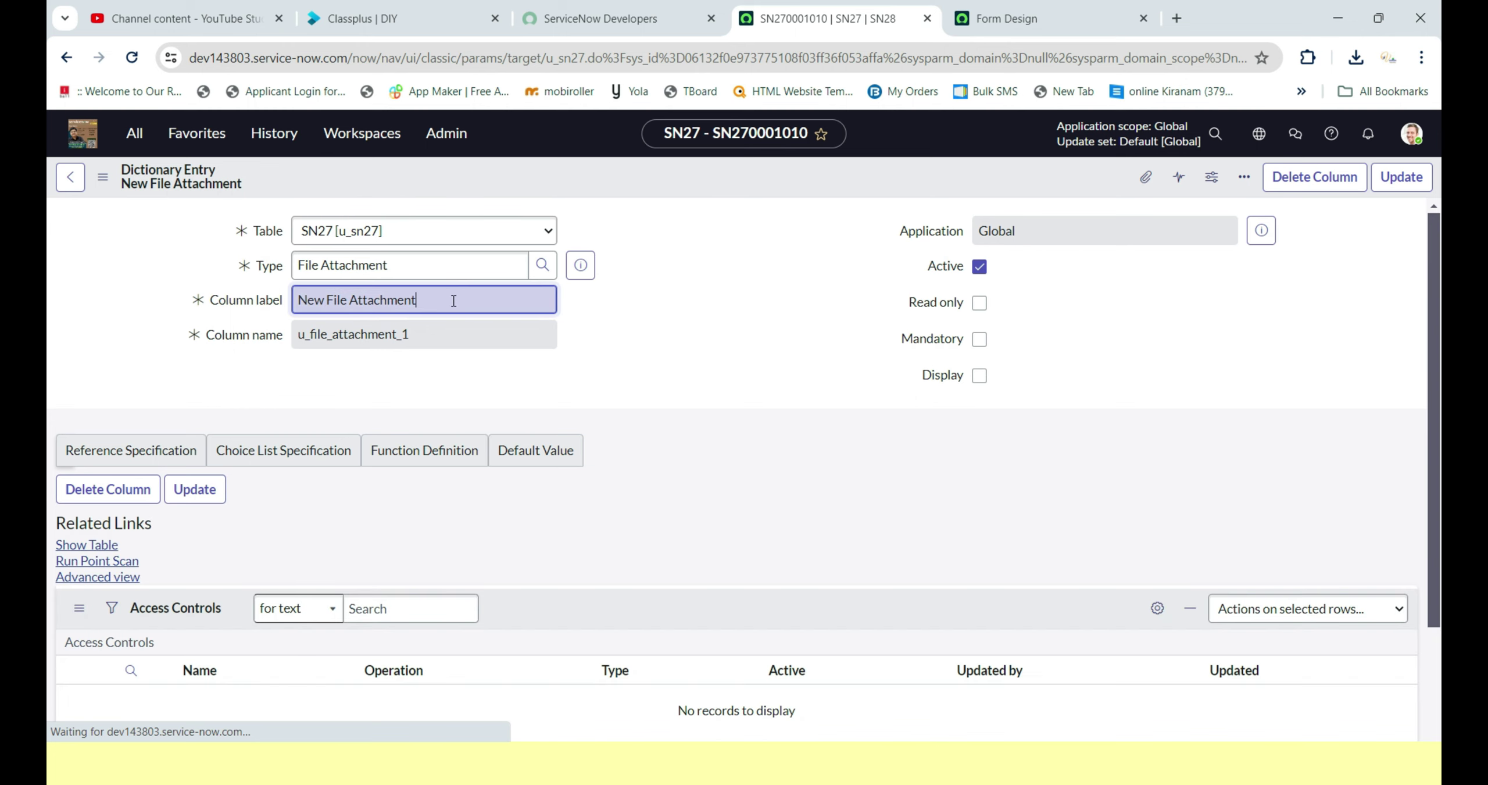
left_click(463, 297)
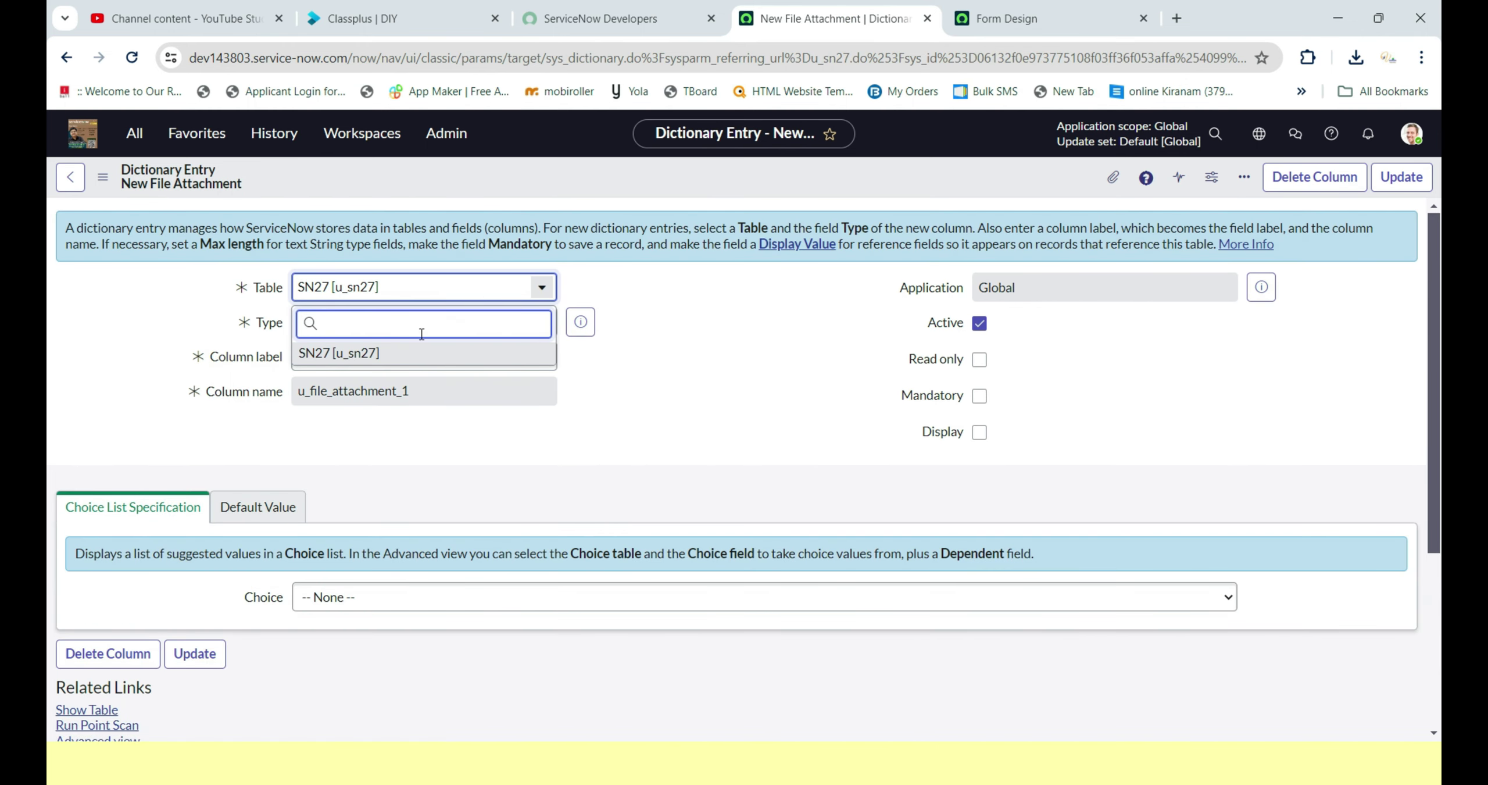
left_click(445, 355)
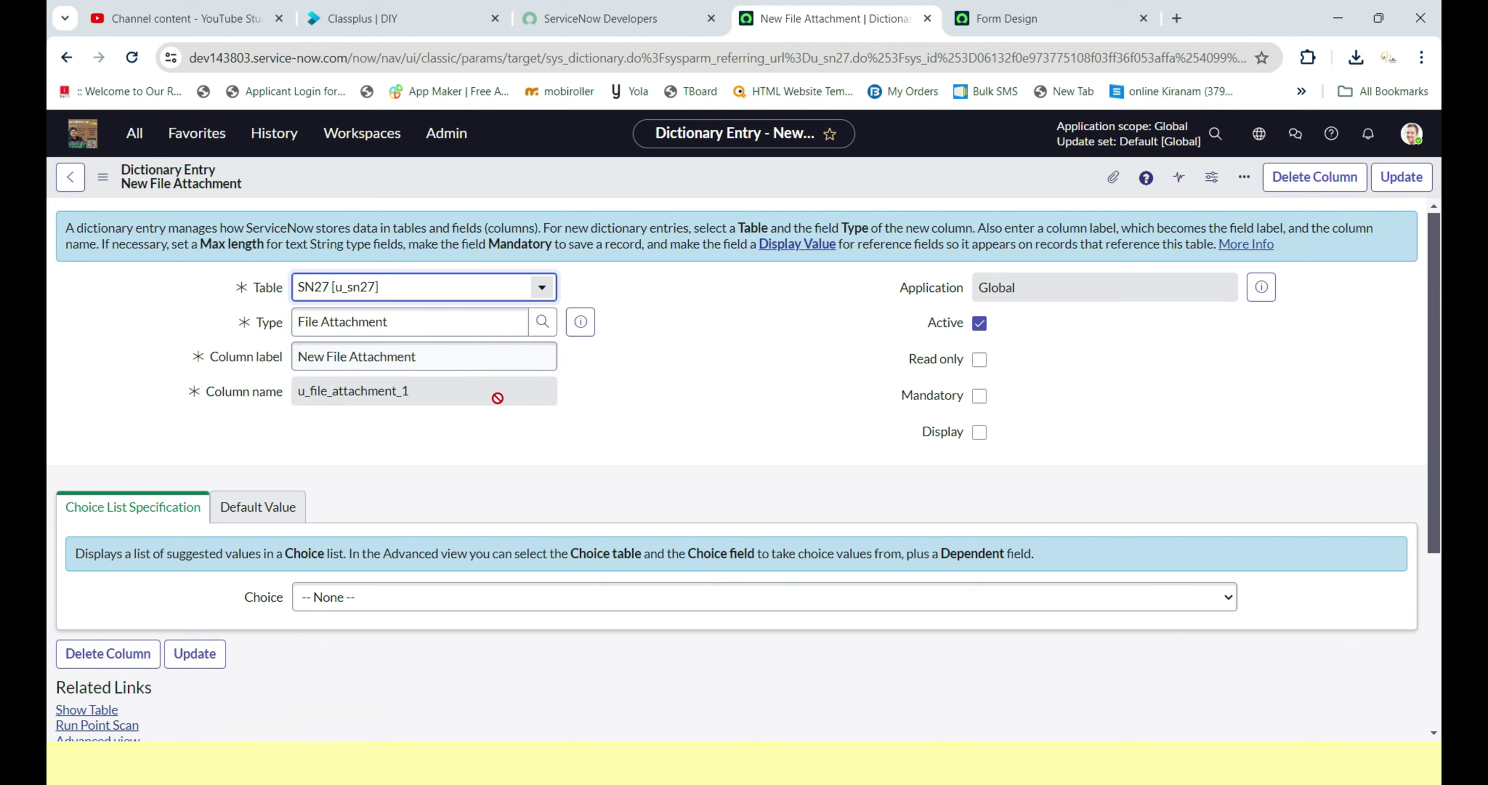
triple_click(444, 357)
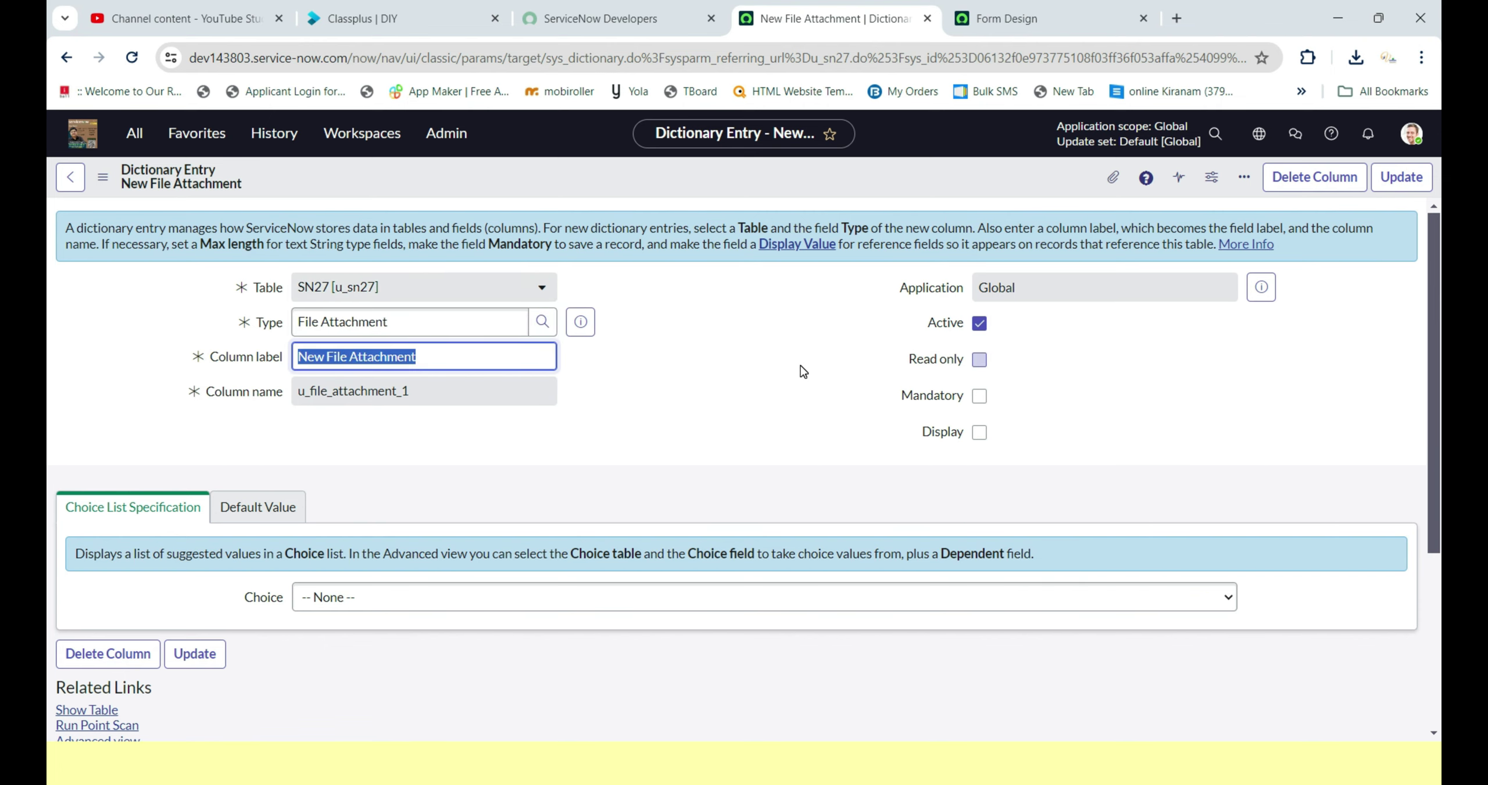
type("Upload")
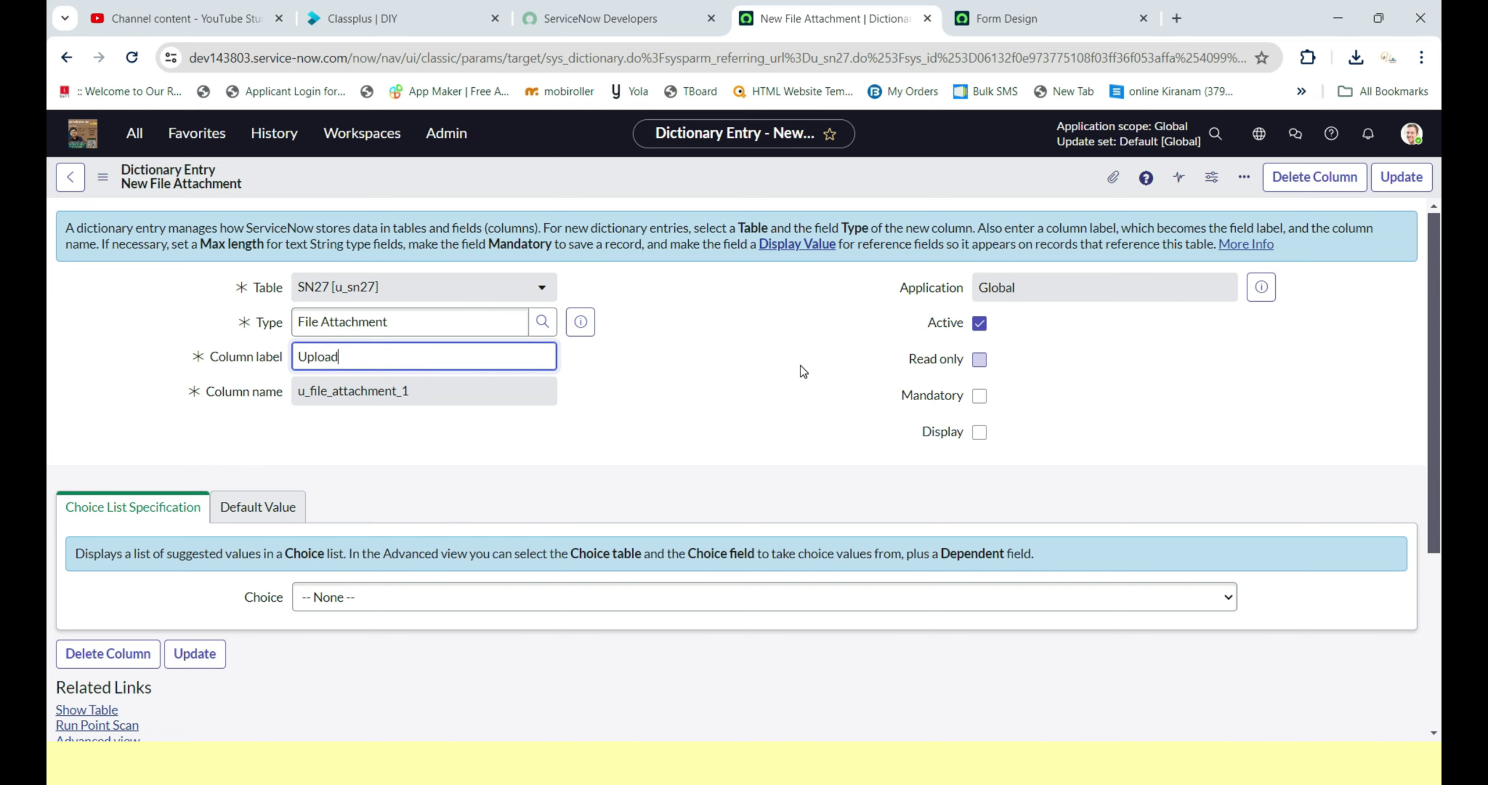
type(" D")
key("BackSpace")
type("Document")
left_click(1401, 177)
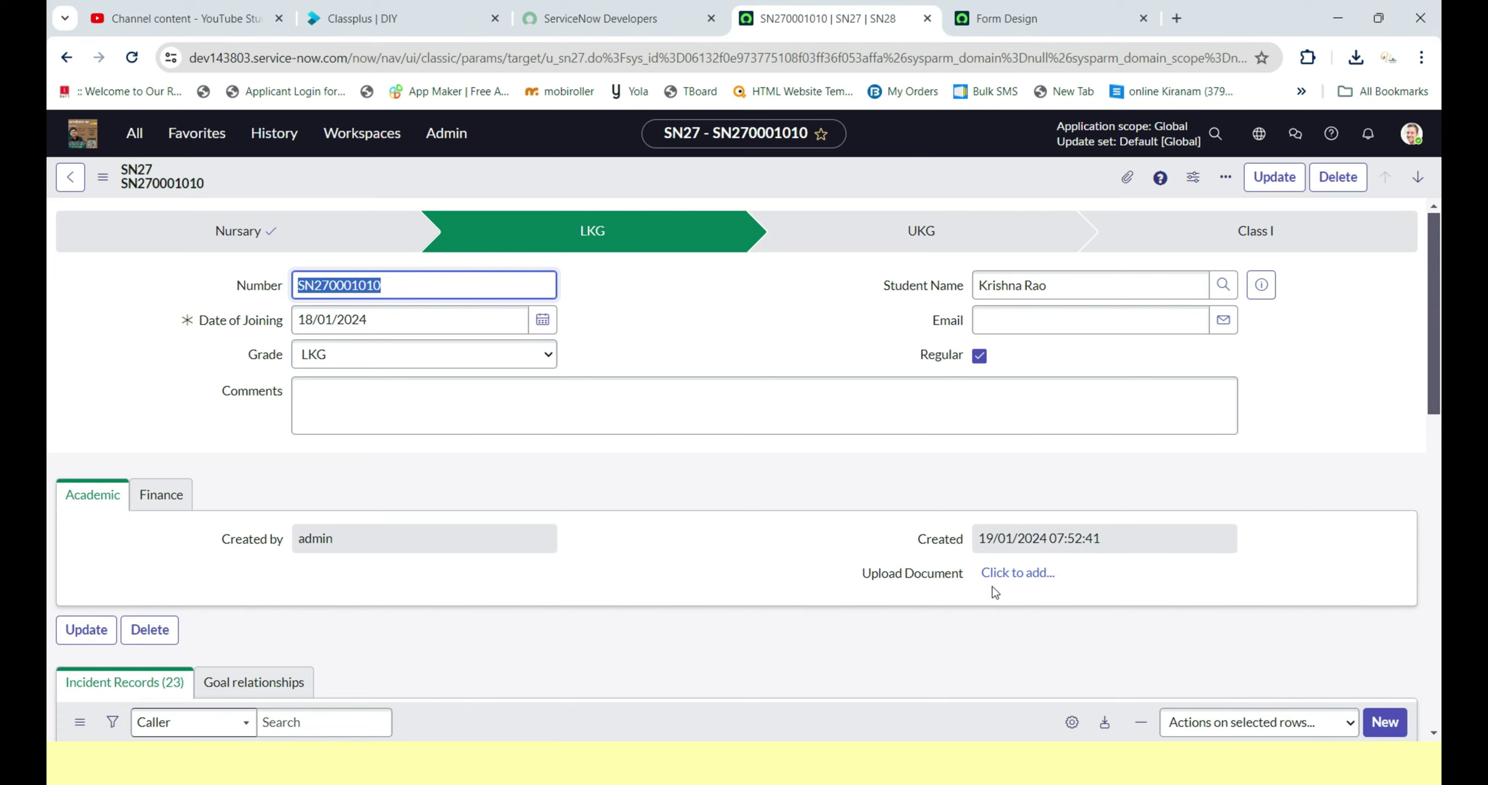
Return to Form Design, add a new Date/Time field beneath Created by in the Academic section, and save the form
left_click(1005, 576)
key("ctrl+Tab")
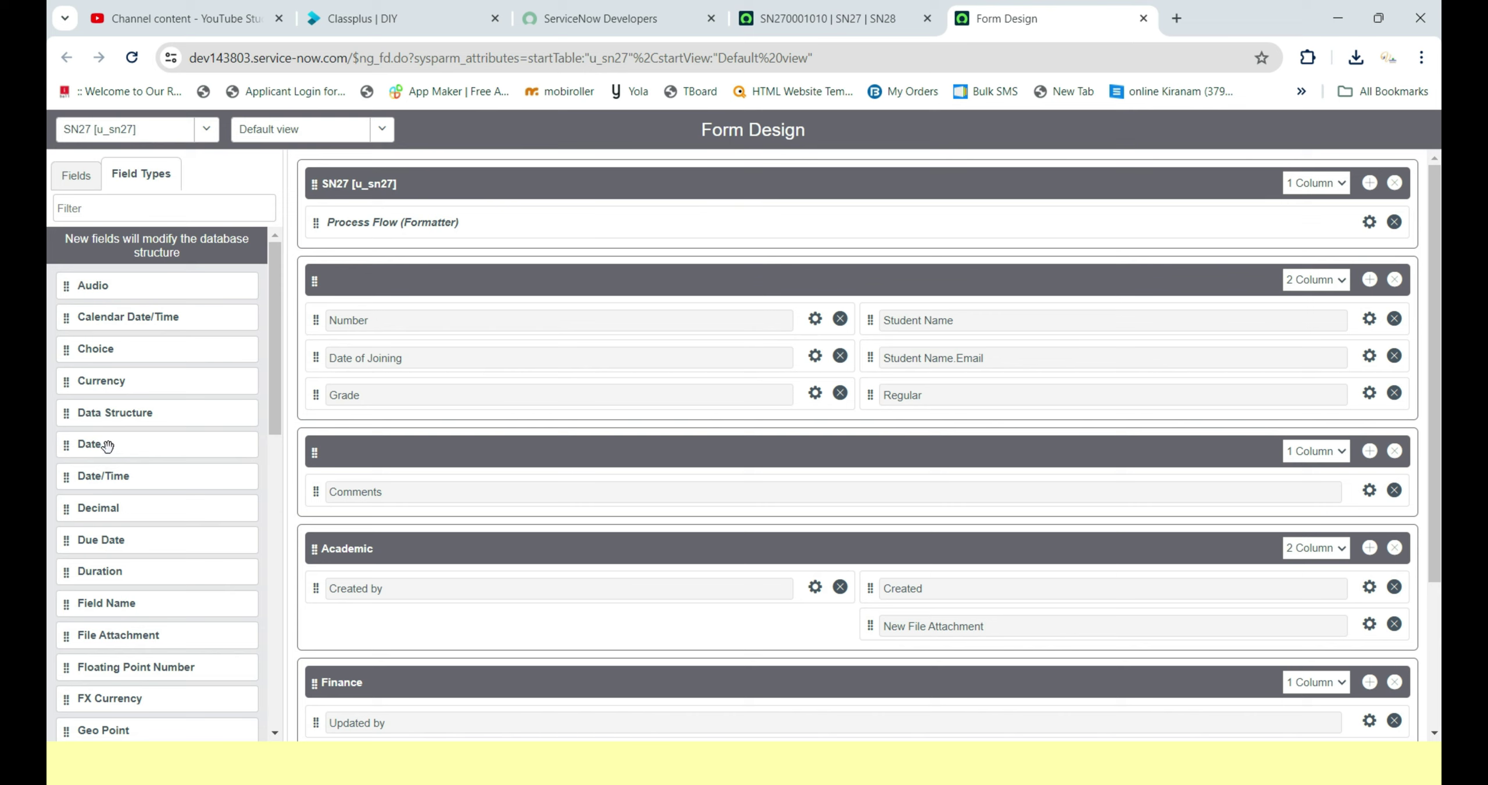
scroll(192, 550, "down", 4)
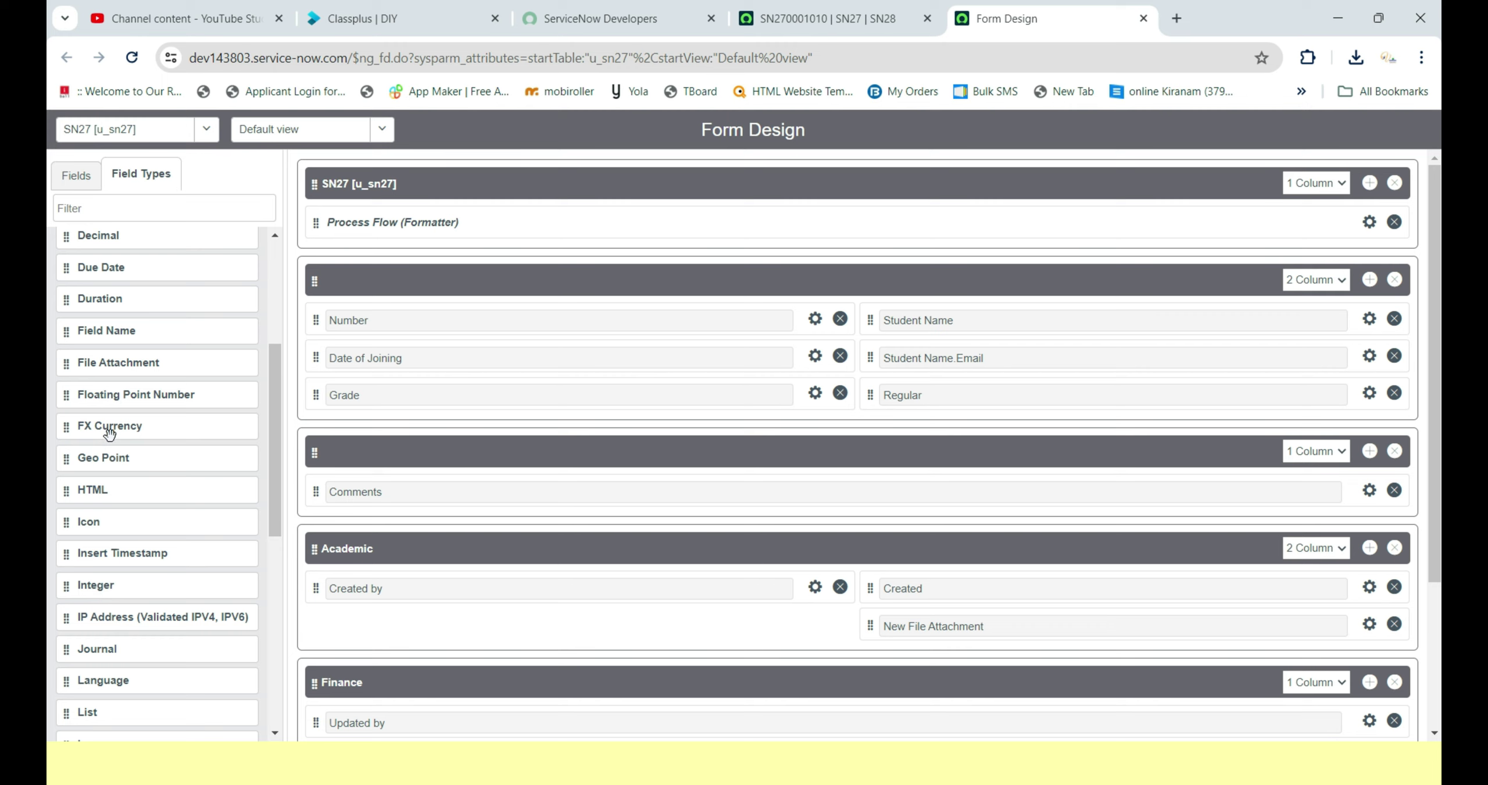
scroll(111, 436, "up", 5)
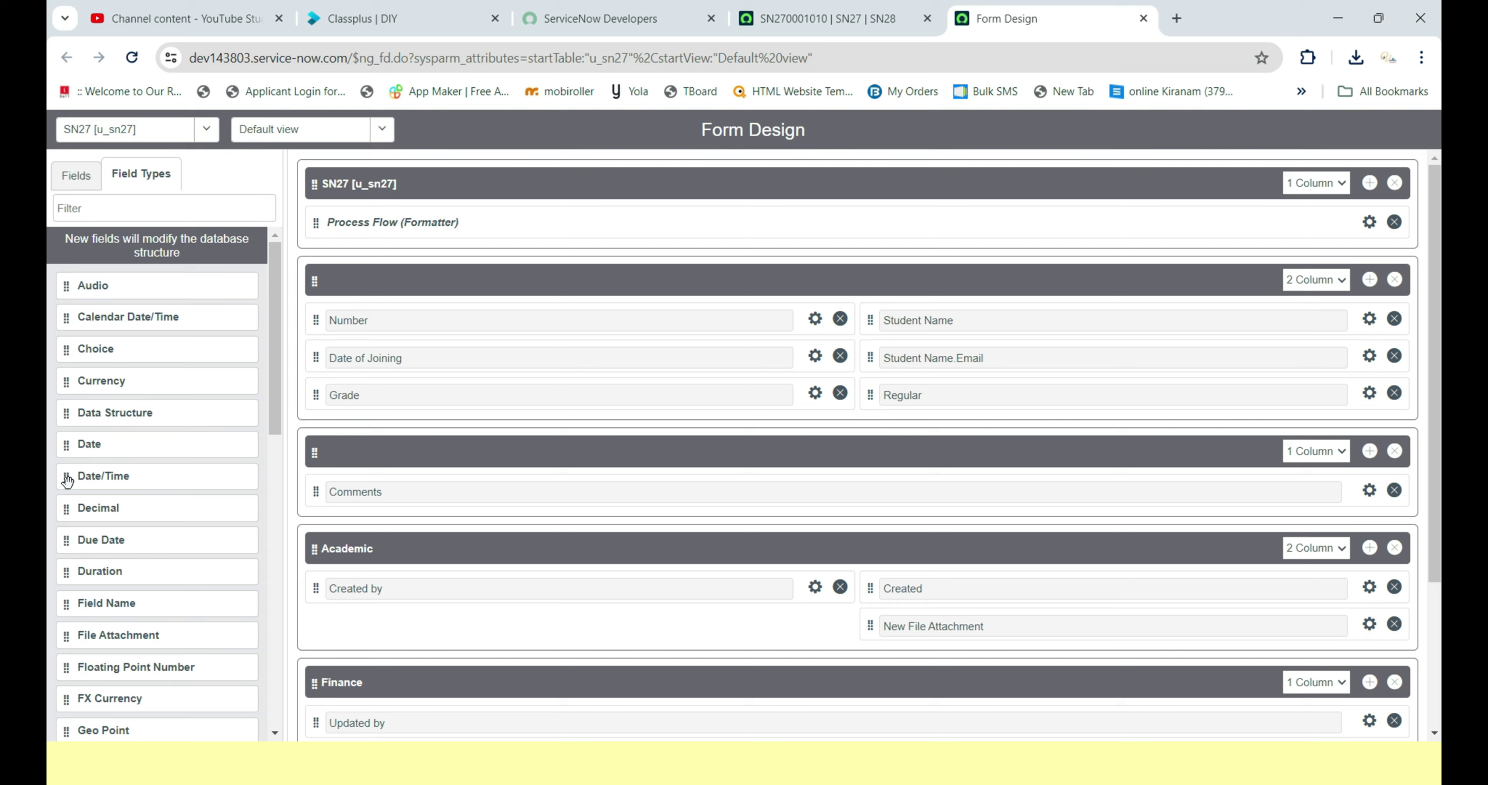
left_click_drag(66, 480, 346, 627)
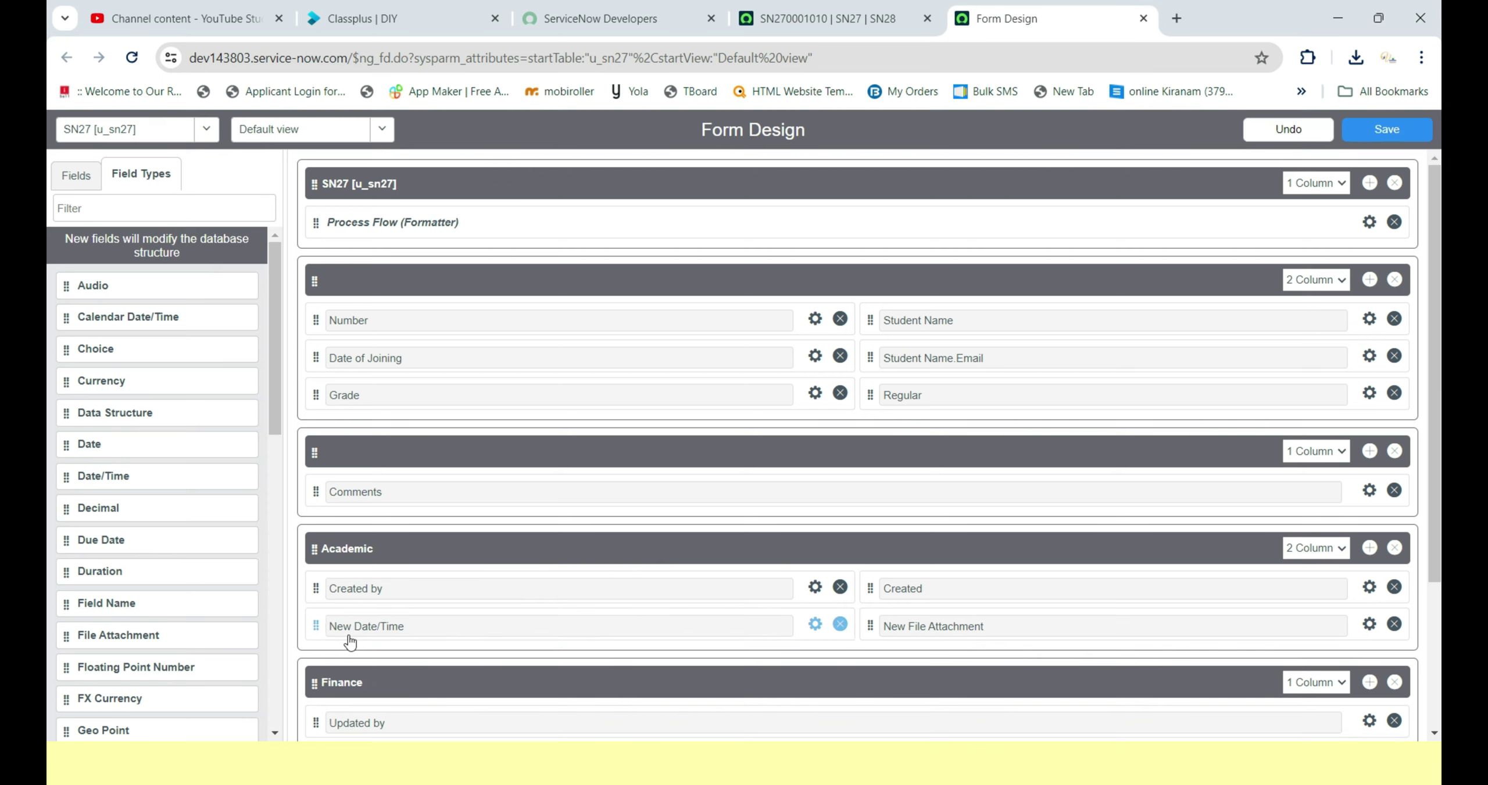
left_click(1385, 135)
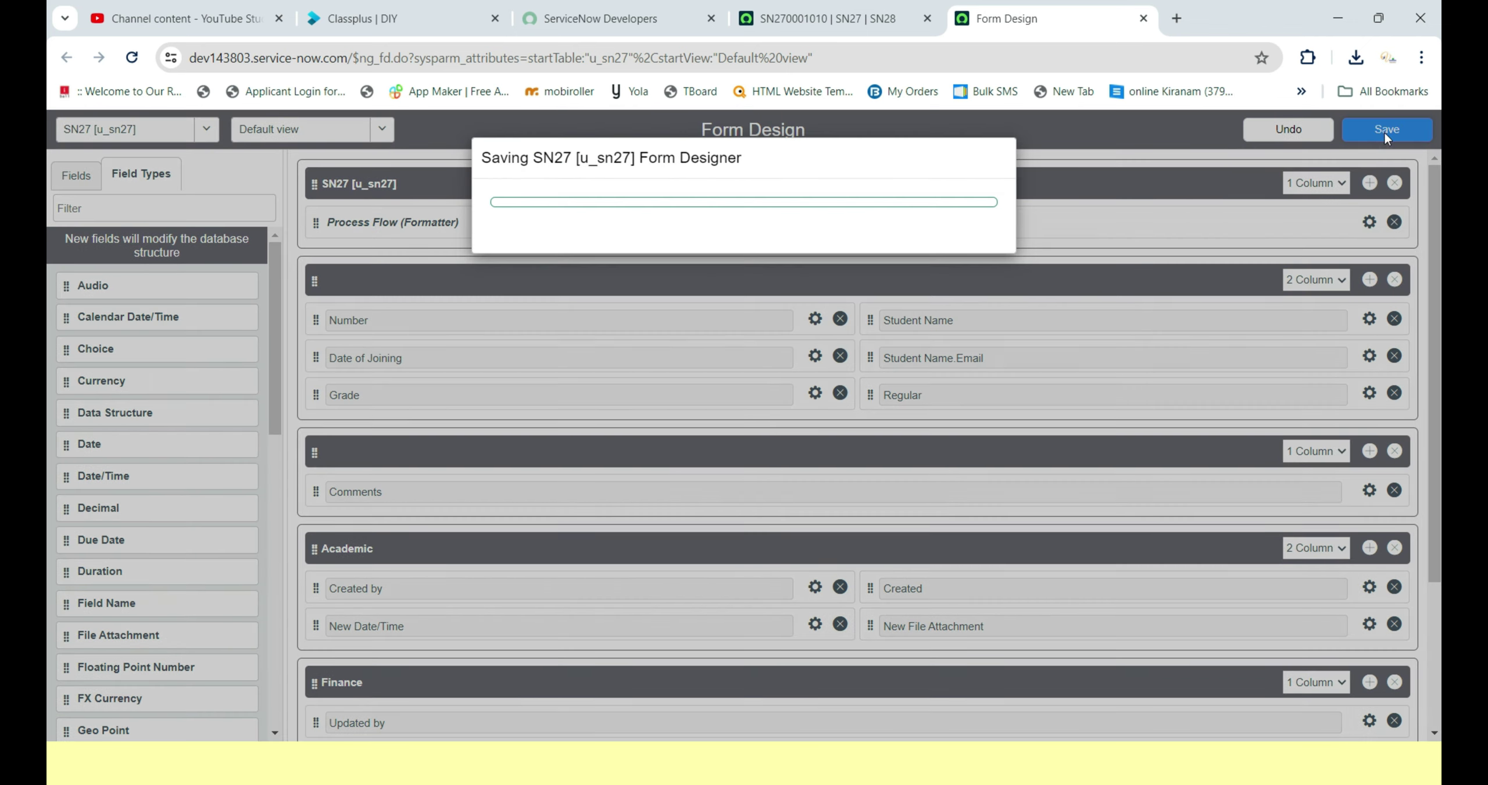